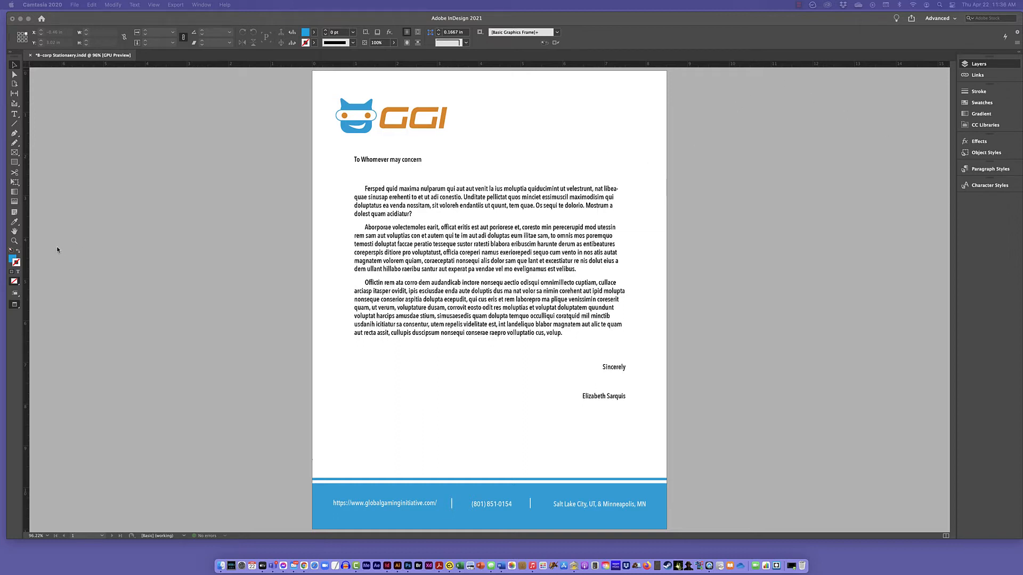
Examine the separate website, phone number and location text frames in the letterhead's blue footer.
click(17, 243)
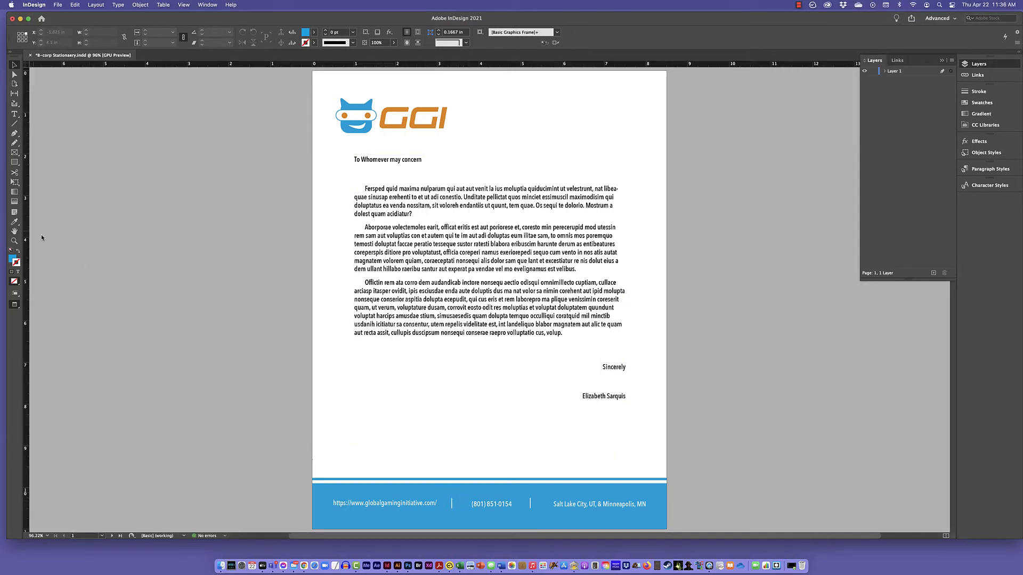
click(15, 240)
scroll(494, 502, down, 5)
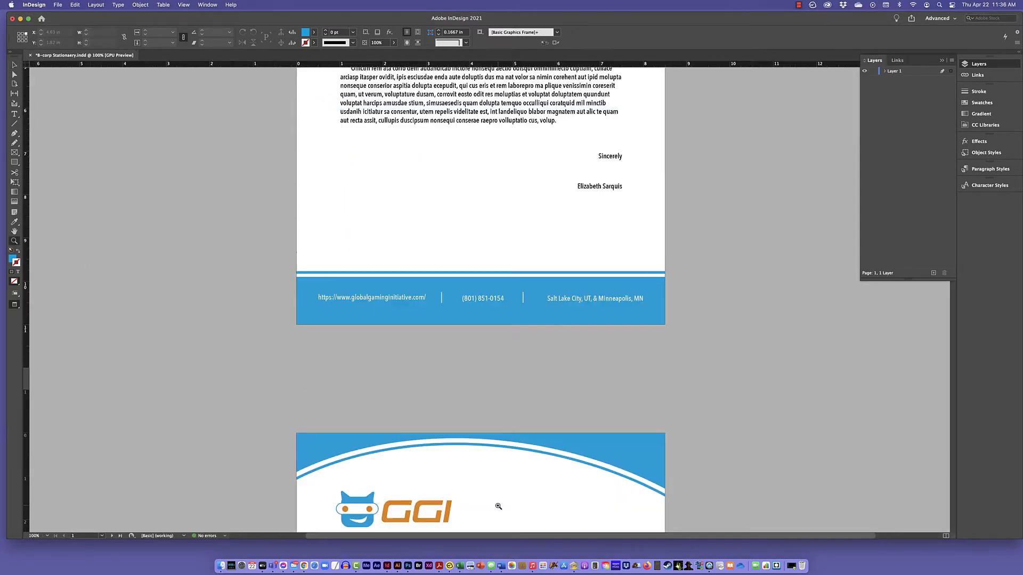
click(471, 294)
click(472, 294)
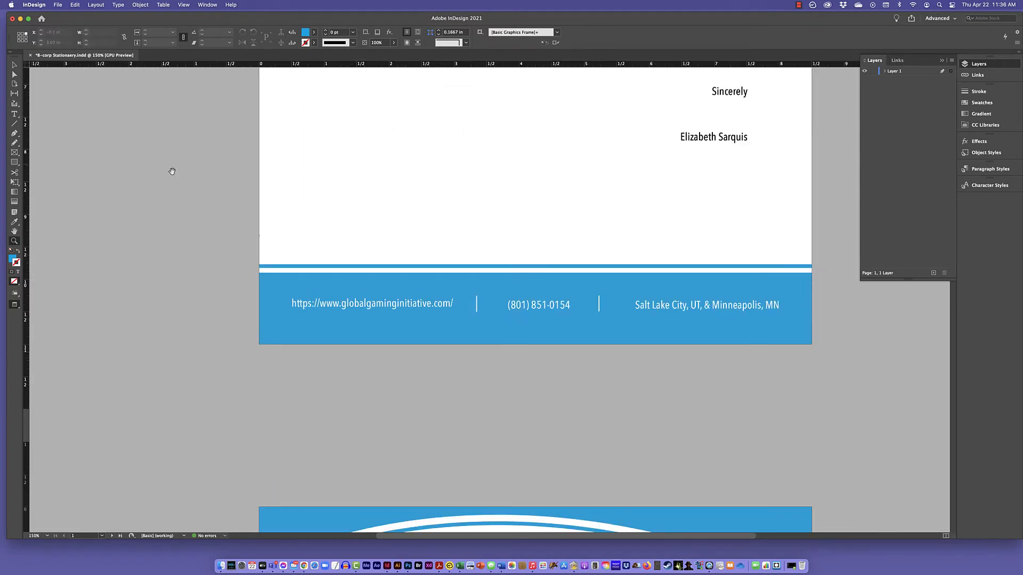
click(15, 65)
click(391, 310)
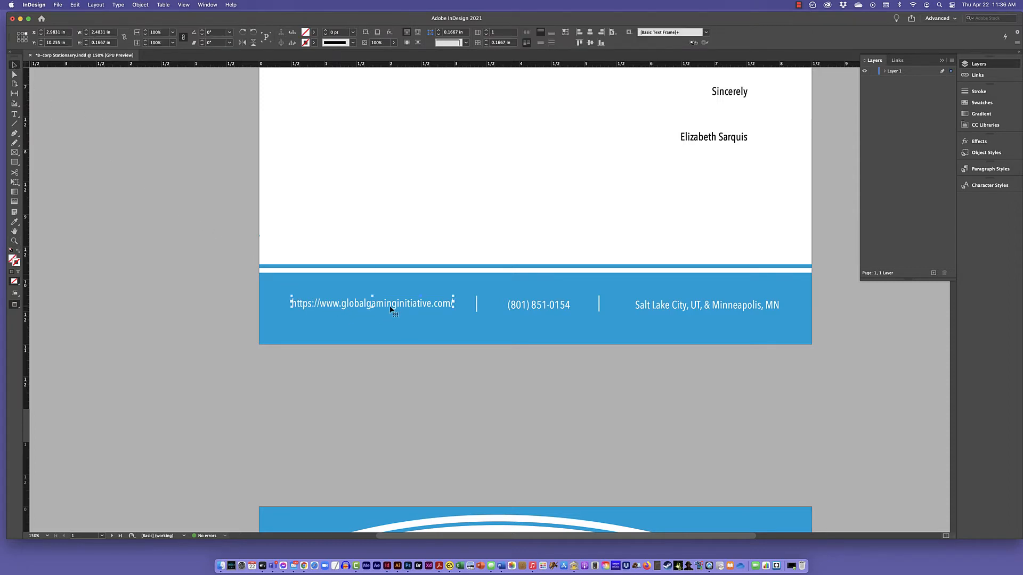
click(528, 308)
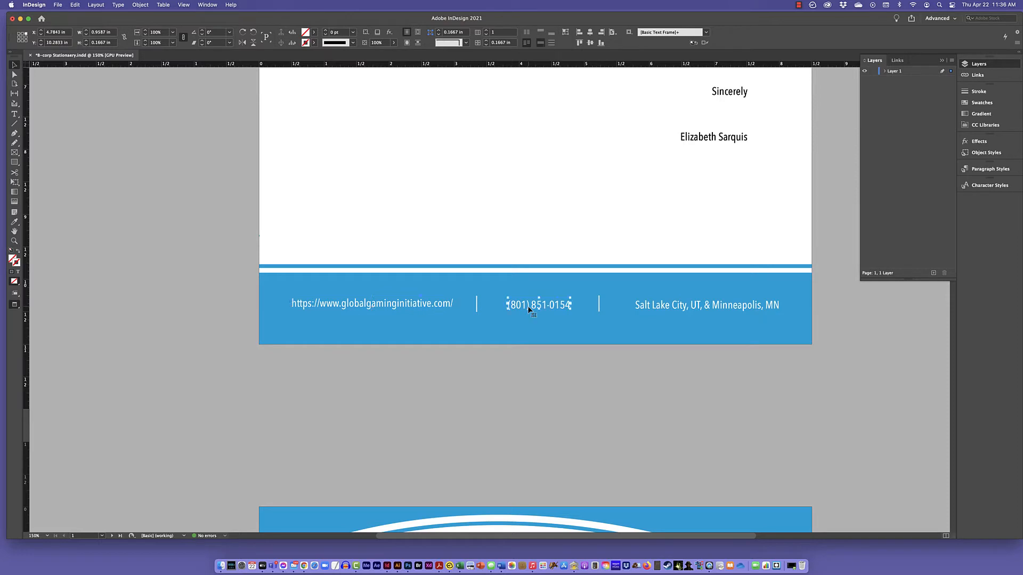
click(679, 308)
Set the color of Layer 1 to Red and check the frame edges on the footer's text.
click(912, 72)
double_click(912, 72)
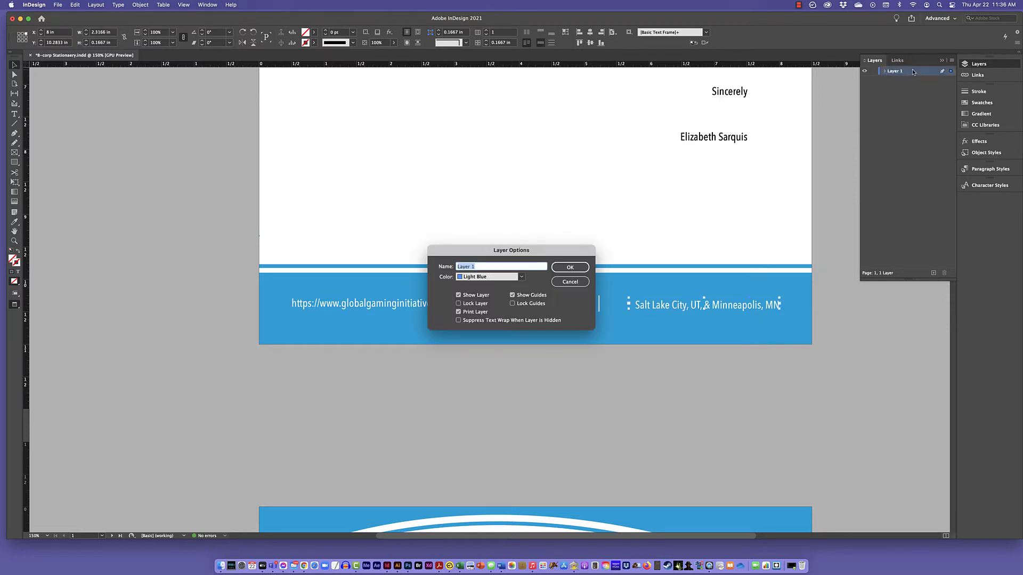
click(522, 277)
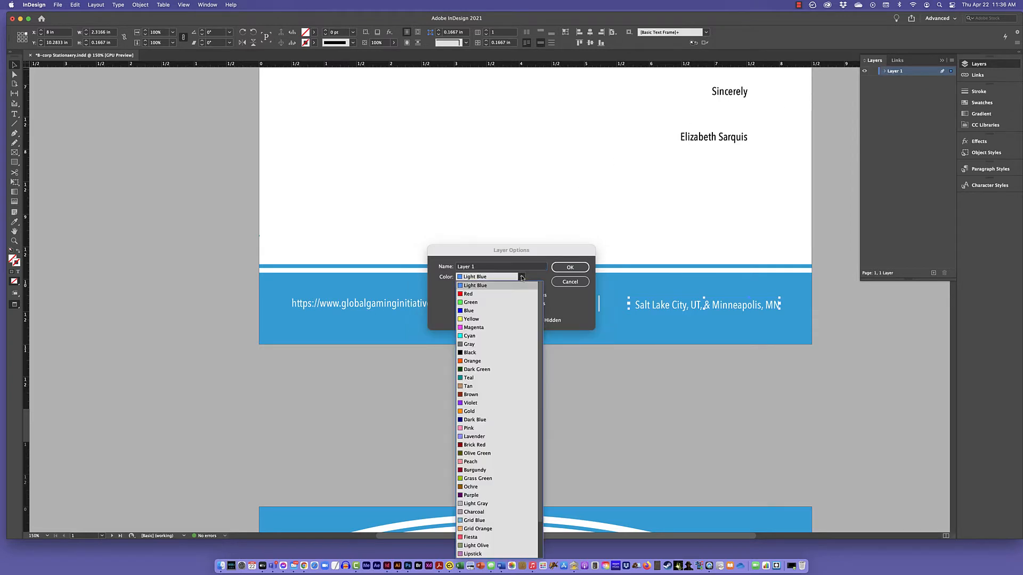
click(461, 295)
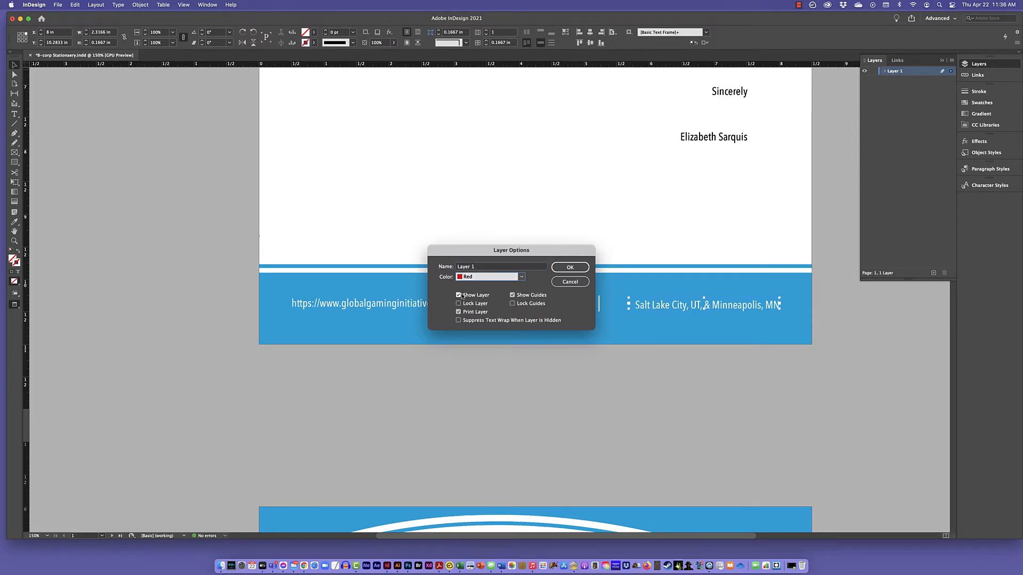
click(569, 267)
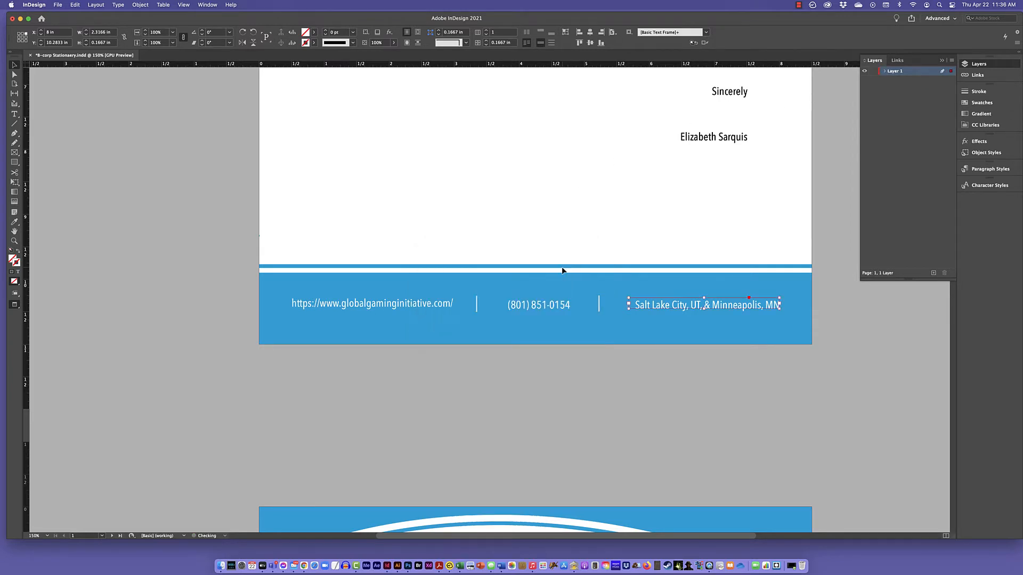
click(559, 311)
click(417, 309)
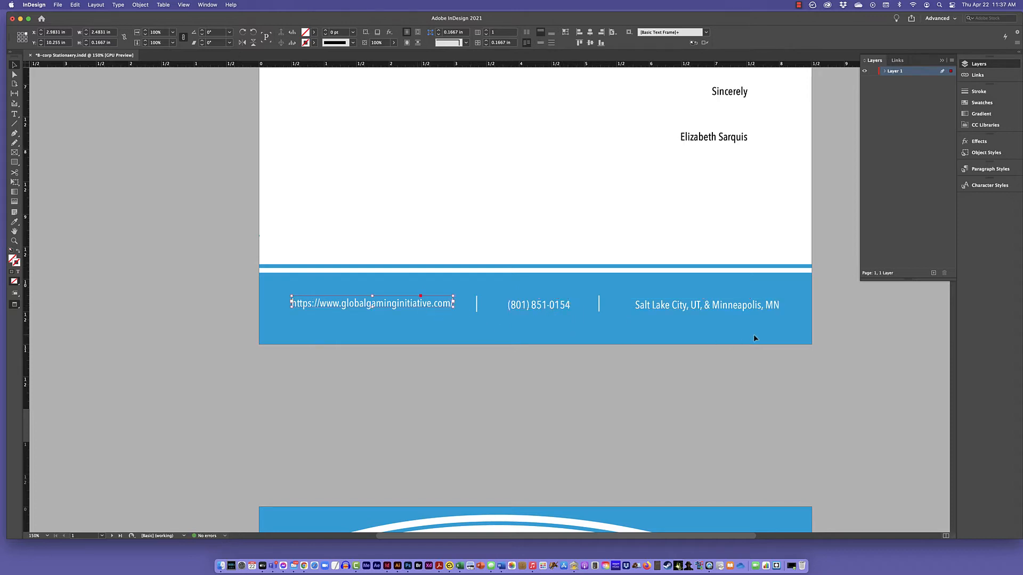
Move the website text frame out of the blue footer into the white area just above it.
key(super+equal)
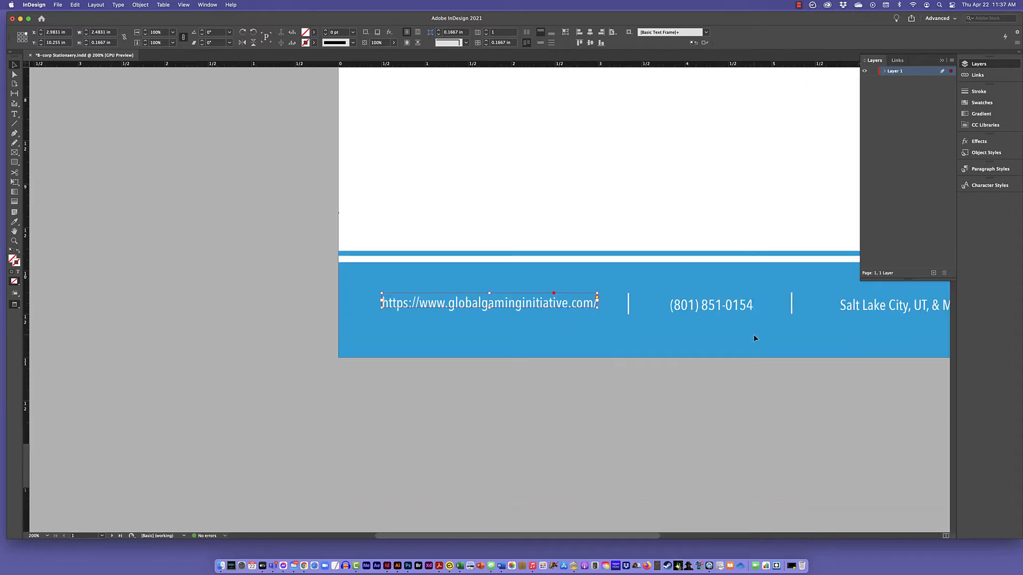
drag(665, 418, 435, 461)
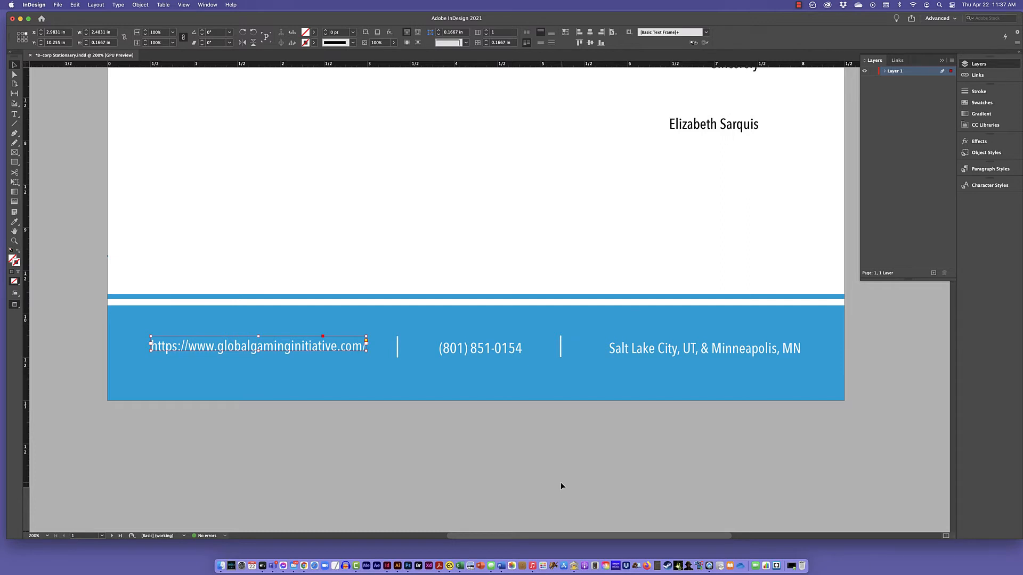
click(397, 300)
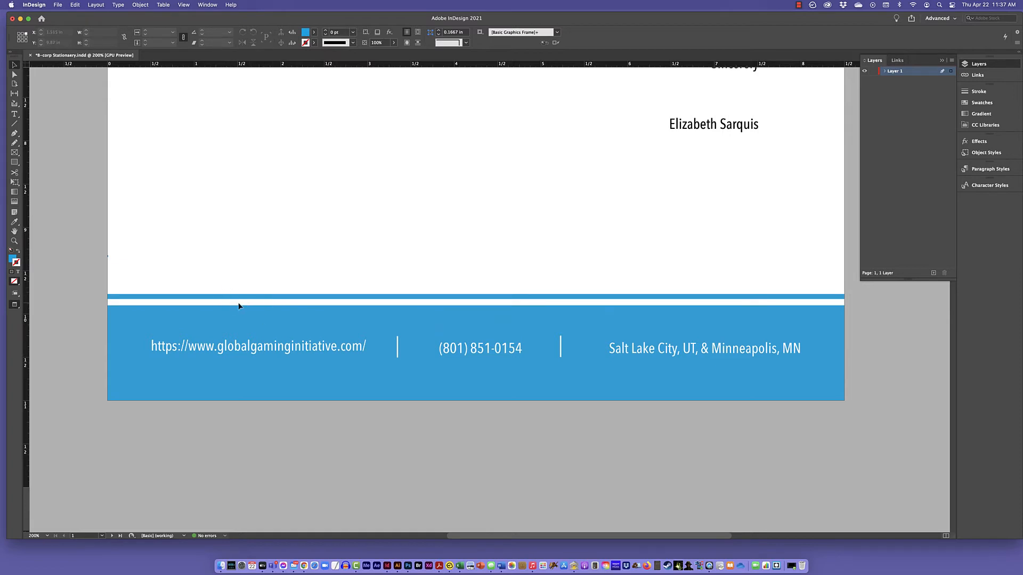
click(340, 352)
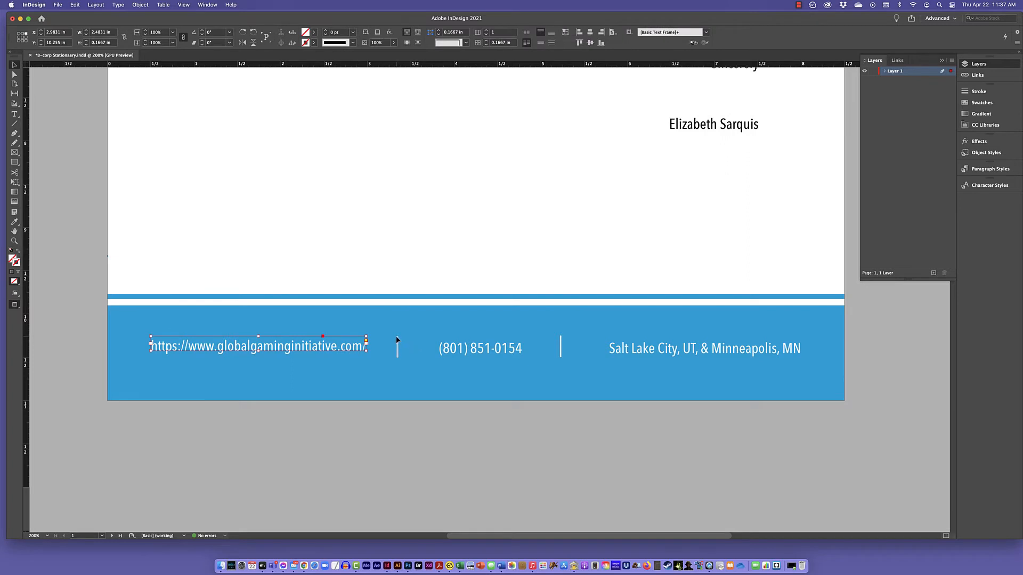
drag(286, 346, 278, 251)
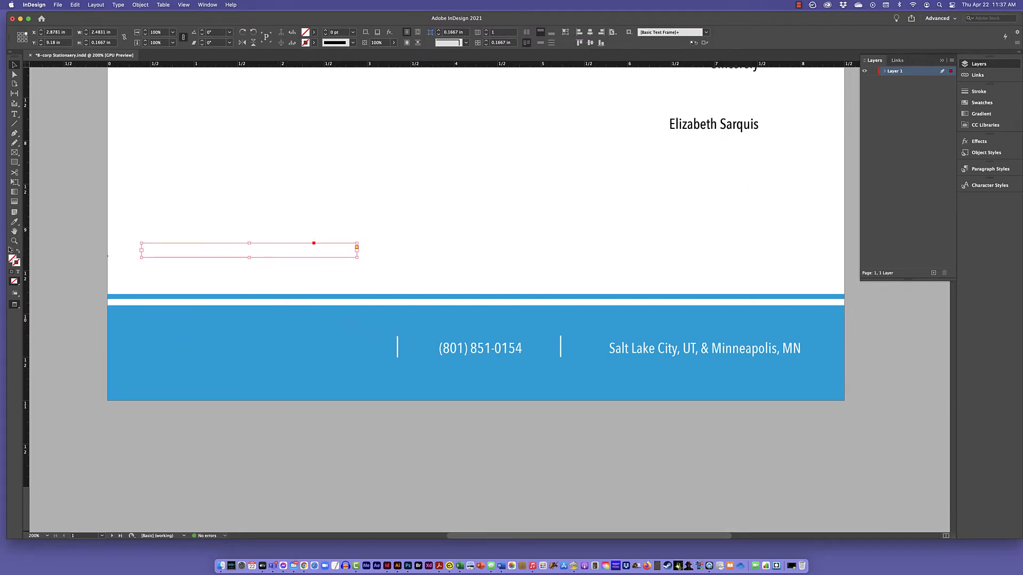
Set the website text's fill color to Black and widen its frame to about 7.63 in.
double_click(197, 248)
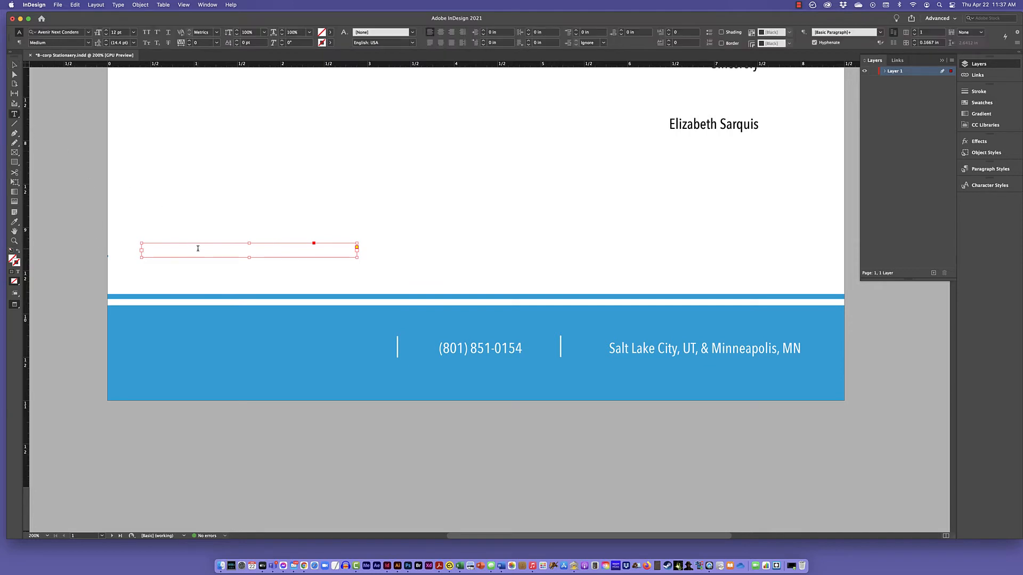
key(super+a)
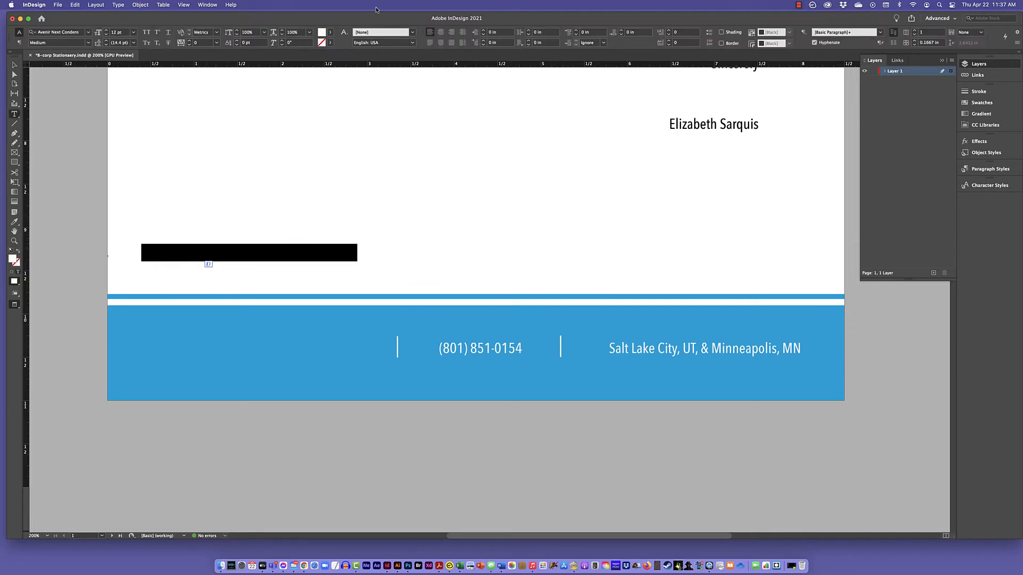
click(329, 35)
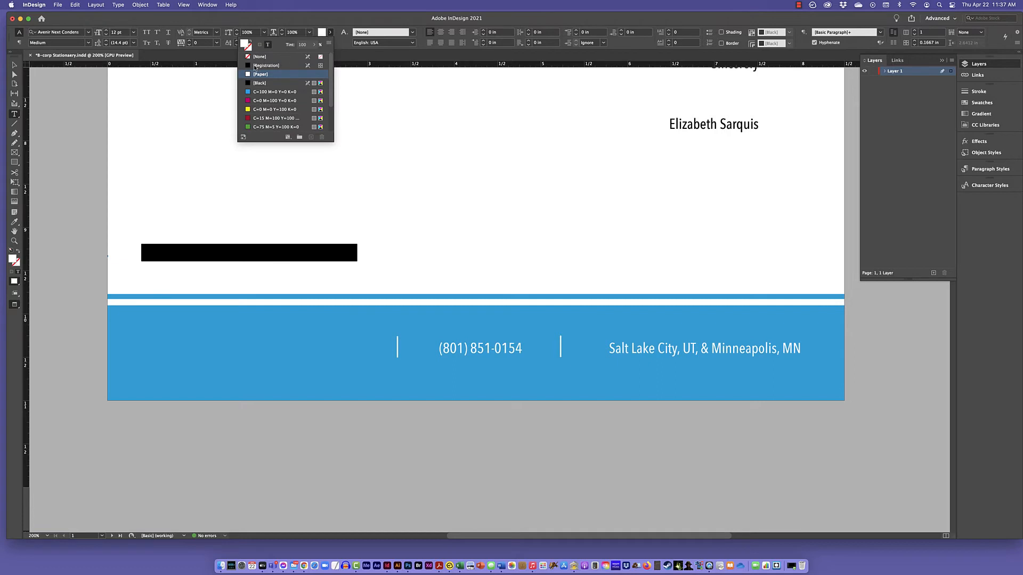
click(248, 82)
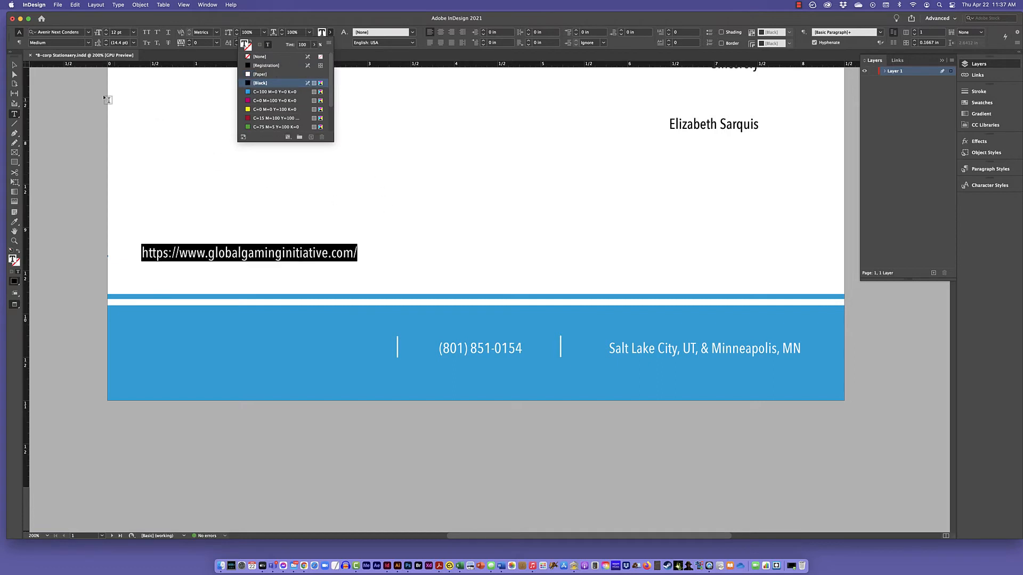
click(12, 66)
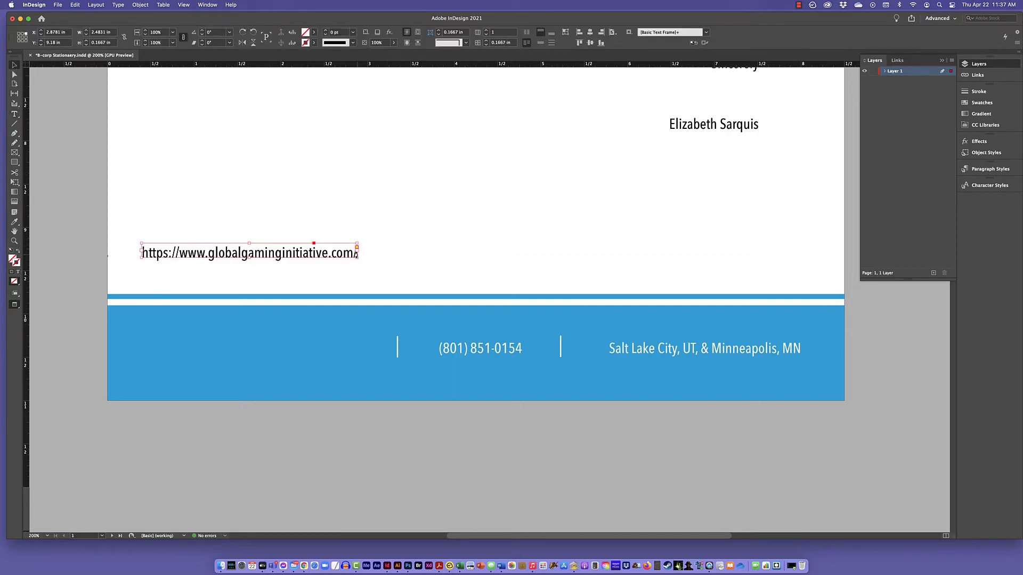
drag(358, 254, 802, 257)
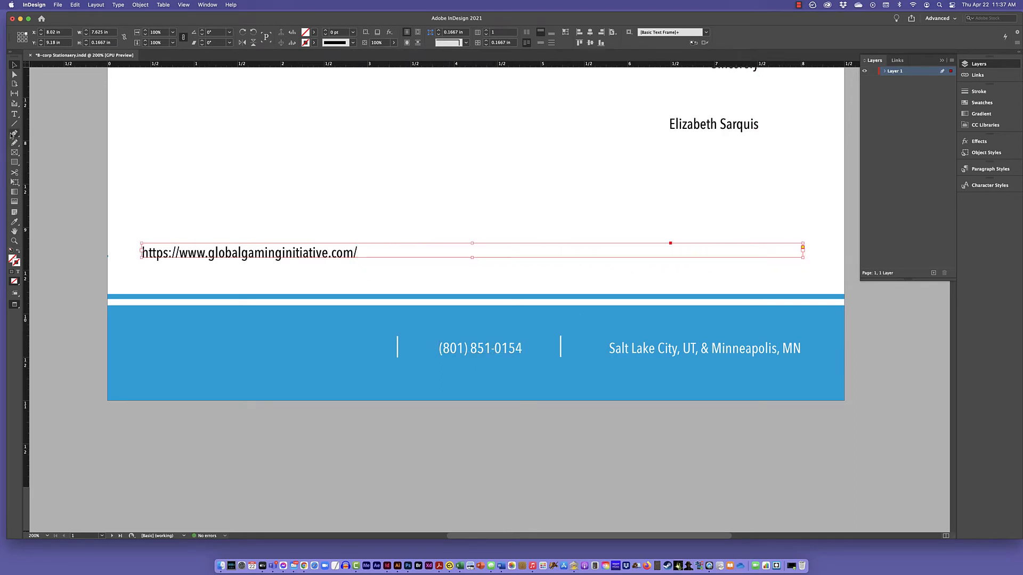
Move the phone number text from the footer into the wide frame, after the website address and a space.
click(14, 114)
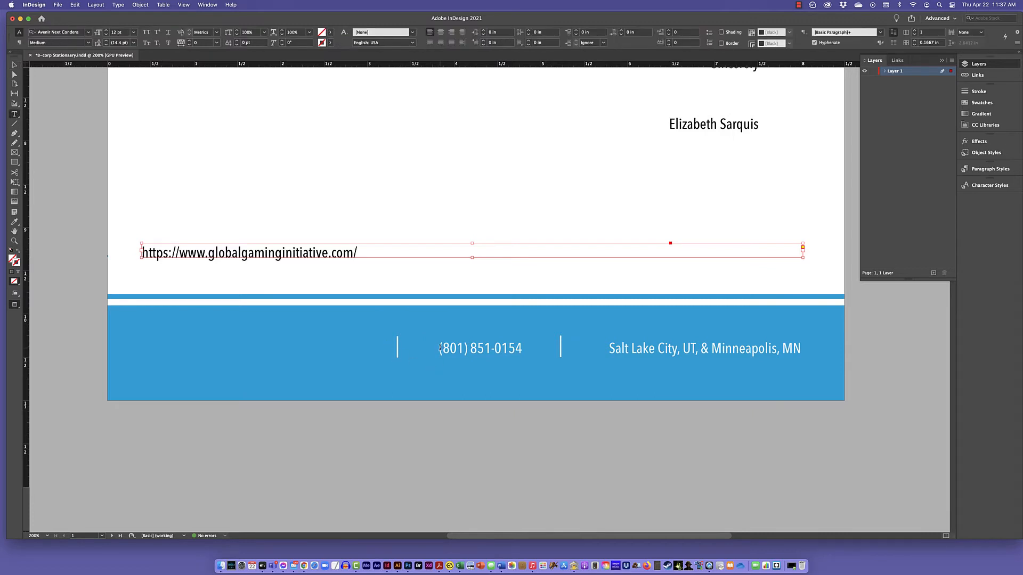
drag(440, 349, 523, 349)
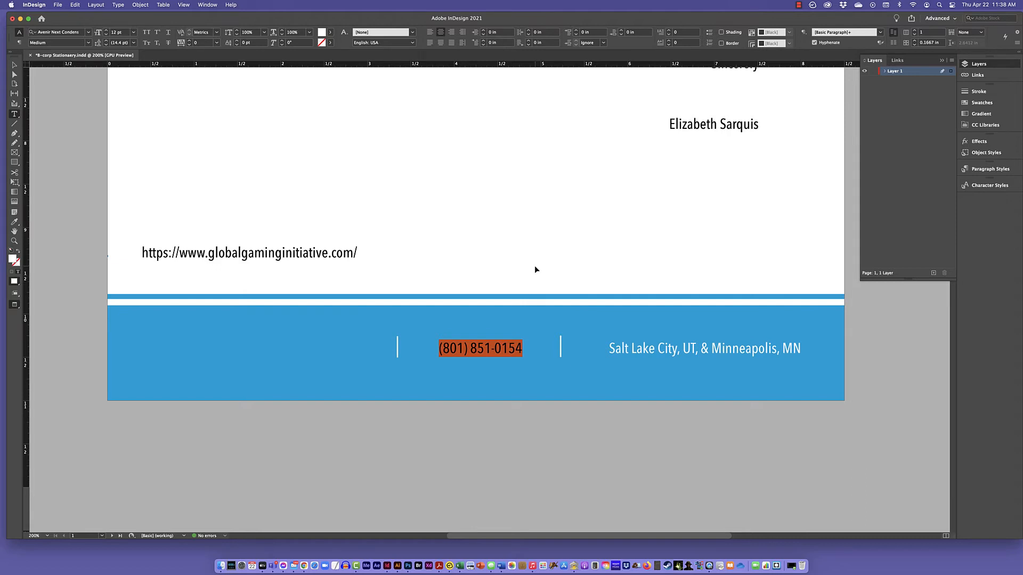
key(BackSpace)
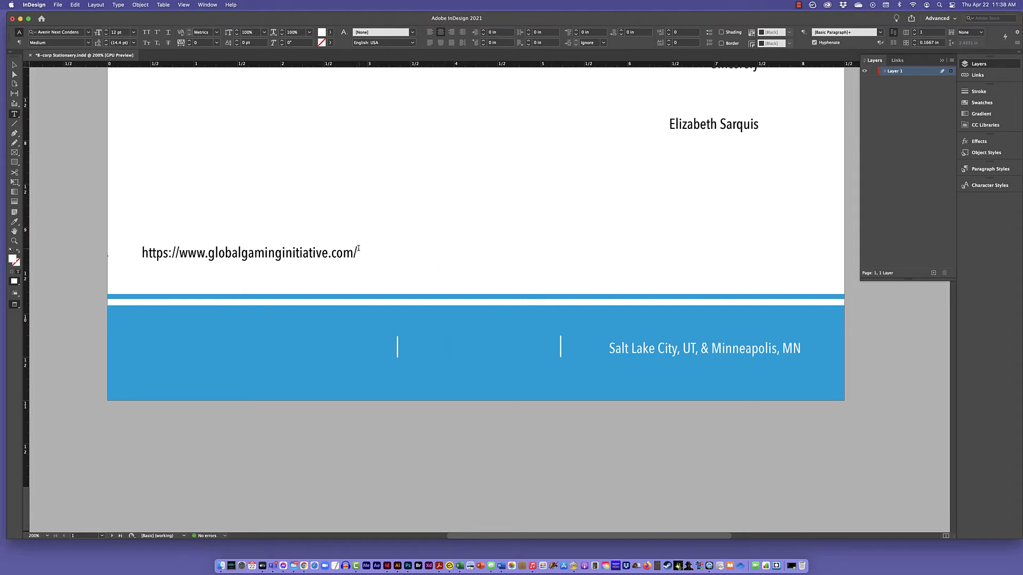
click(355, 252)
key(Escape)
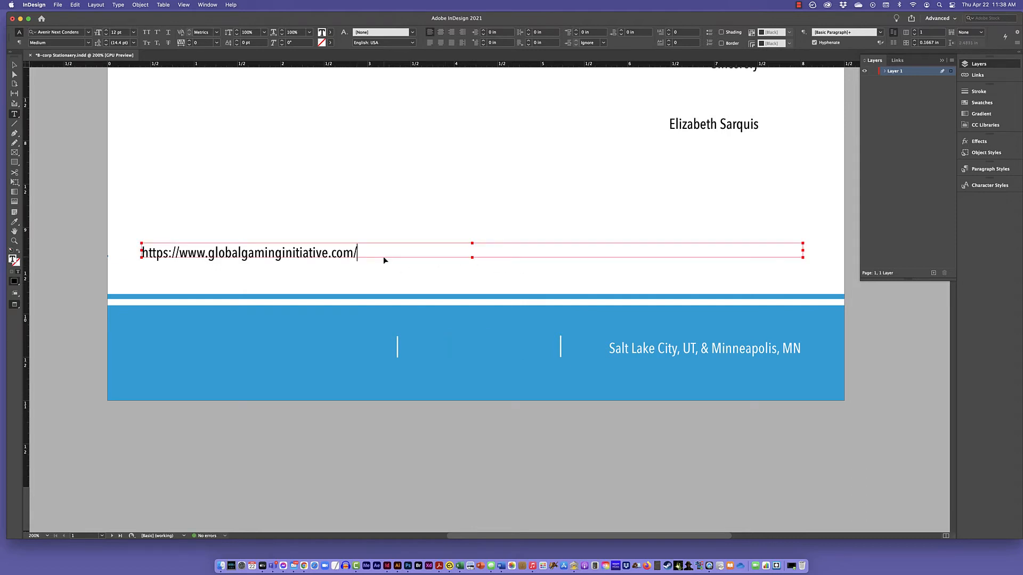
click(383, 257)
Set the fill color of the phone number text in the wide frame to Black.
drag(461, 248, 331, 252)
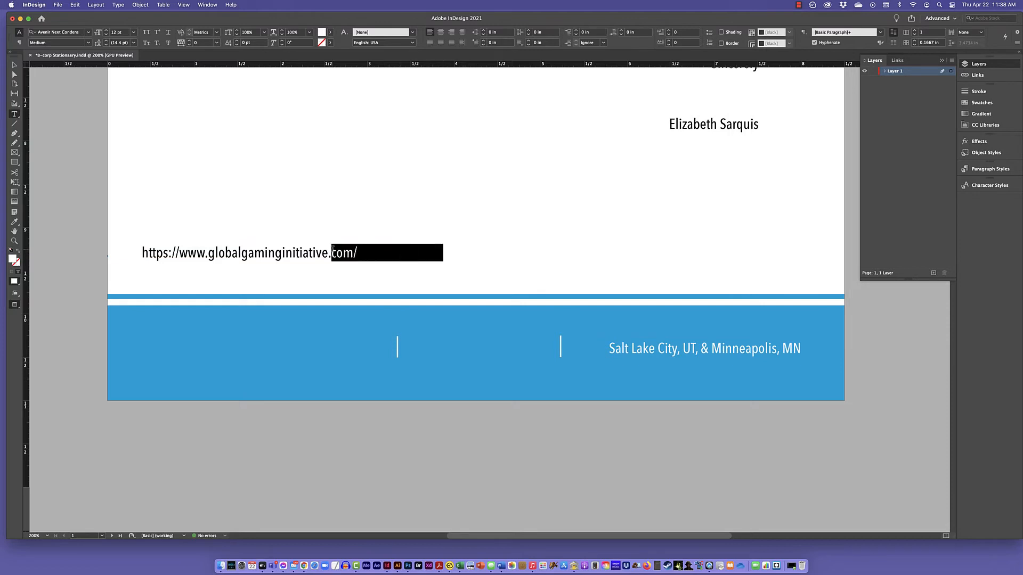
click(330, 32)
click(246, 83)
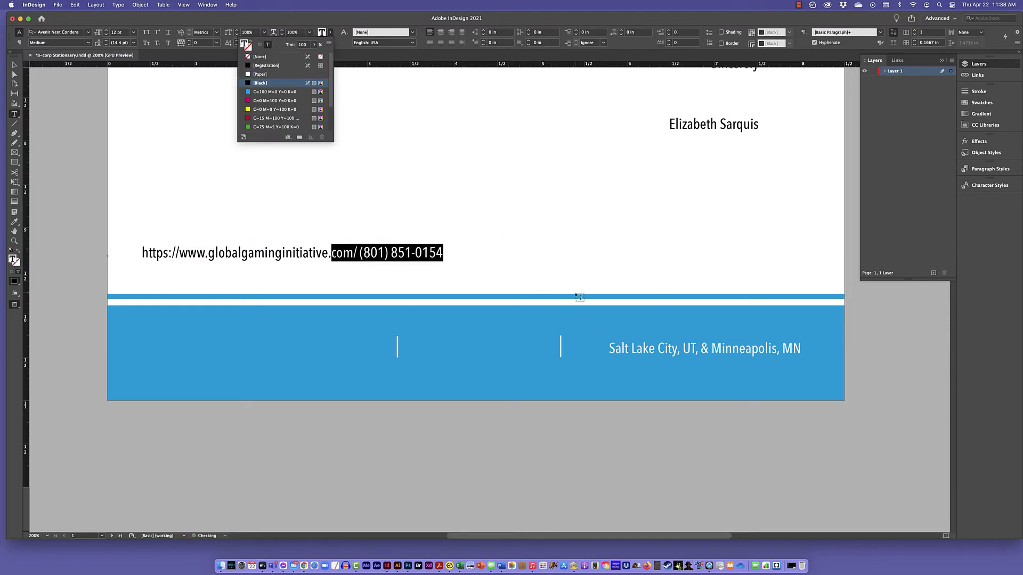
Move the location text from the footer into the wide frame, after the phone number and a space.
drag(609, 349, 803, 352)
key(super+c)
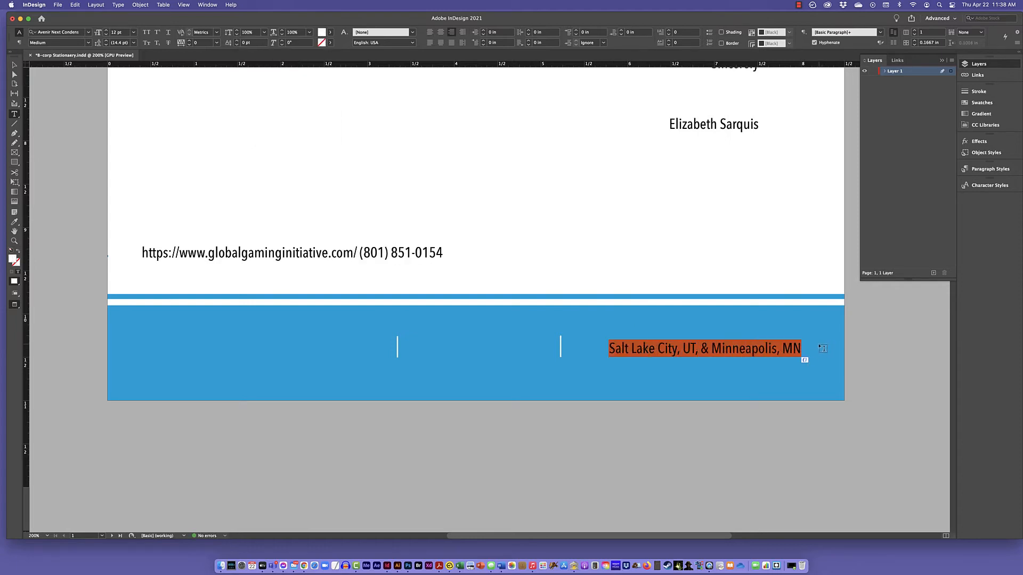
key(BackSpace)
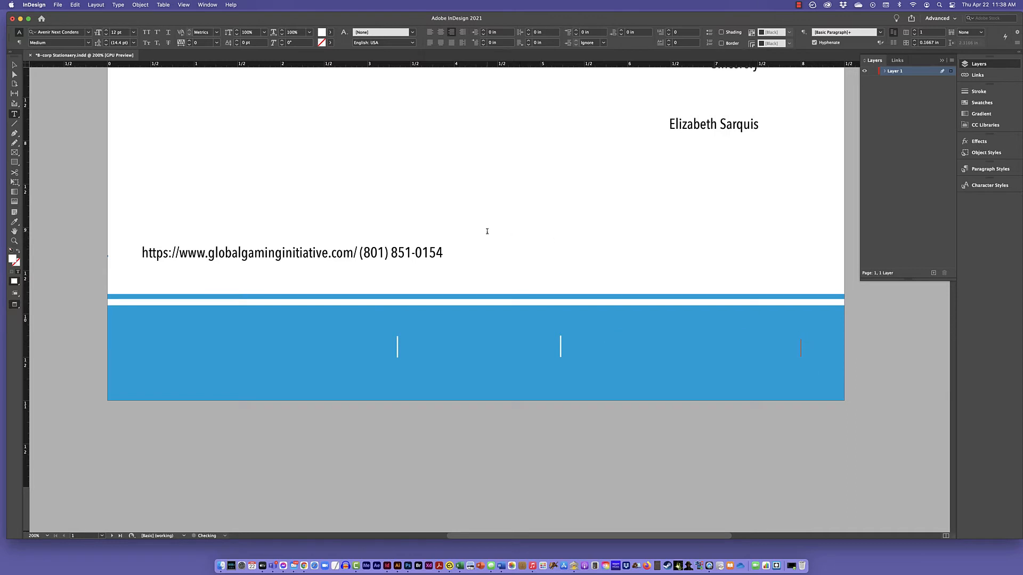
click(443, 256)
key(super+v)
Apply the Registration swatch as fill color to the location text in the wide frame.
key(shift+Left)
key(shift+Left)
key(shift+Left)
key(shift+Left)
key(shift+Left)
key(shift+Left)
key(shift+Left)
key(shift+Left)
key(shift+Left)
key(shift+Left)
key(shift+Left)
key(shift+Left)
key(shift+Left)
key(shift+Left)
key(shift+Left)
key(shift+Left)
key(shift+Left)
key(shift+Left)
key(shift+Left)
key(shift+Left)
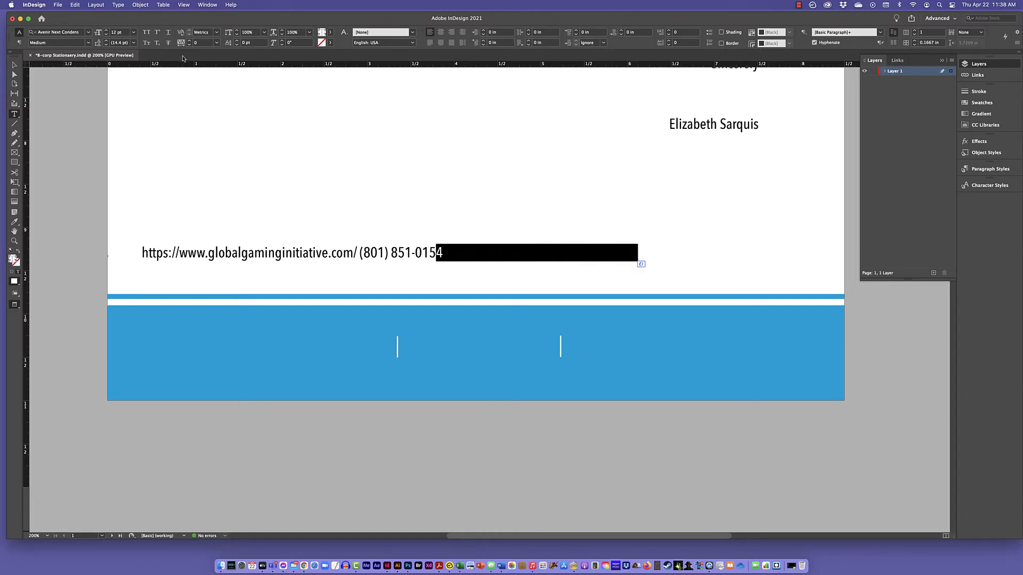
click(330, 33)
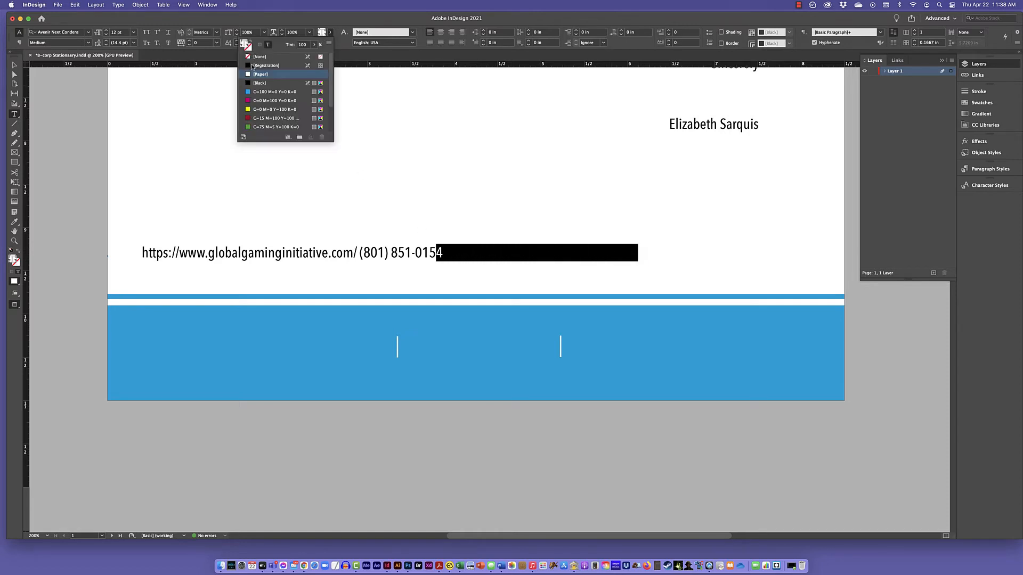
click(252, 65)
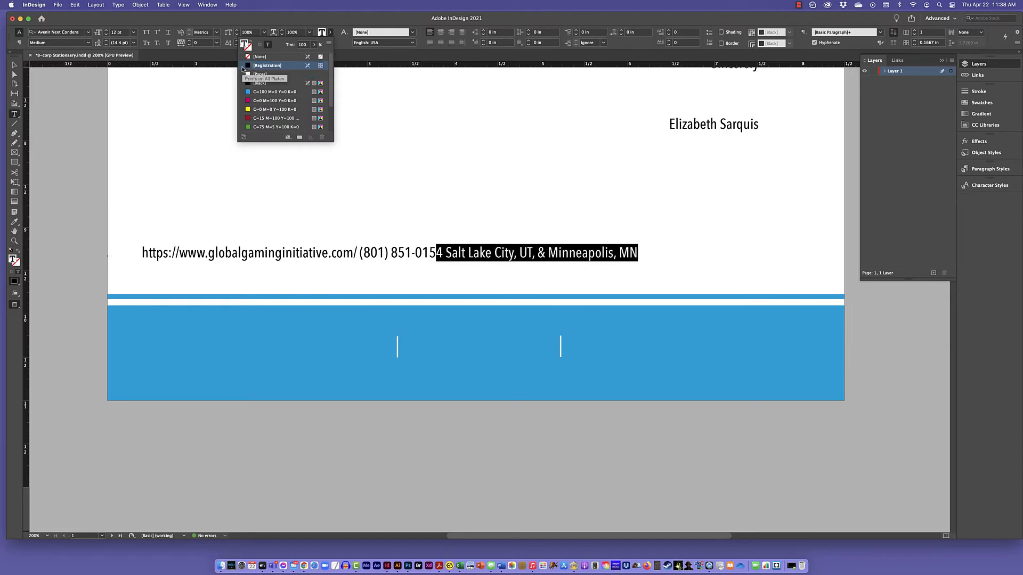
click(209, 250)
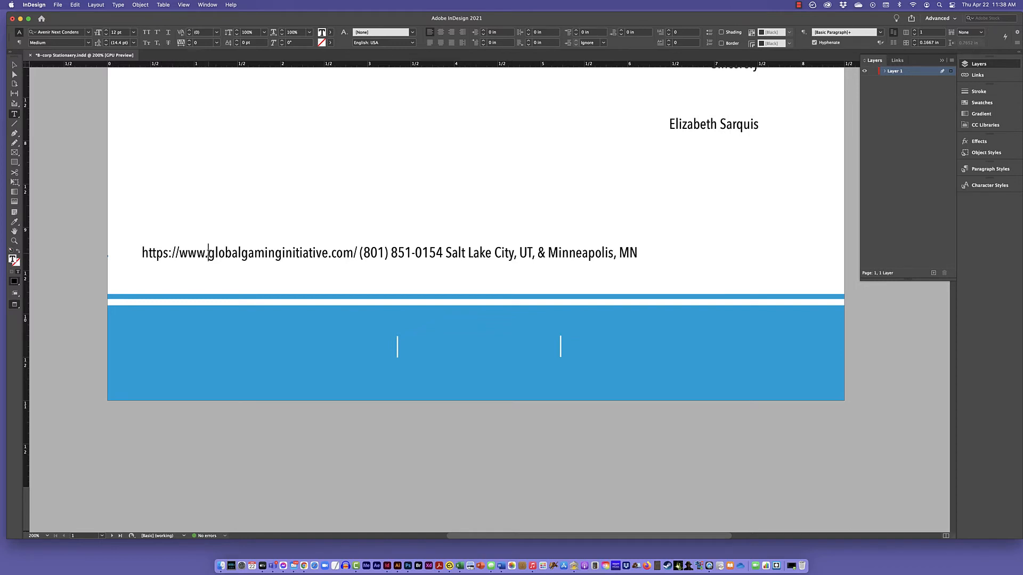
drag(208, 253, 142, 251)
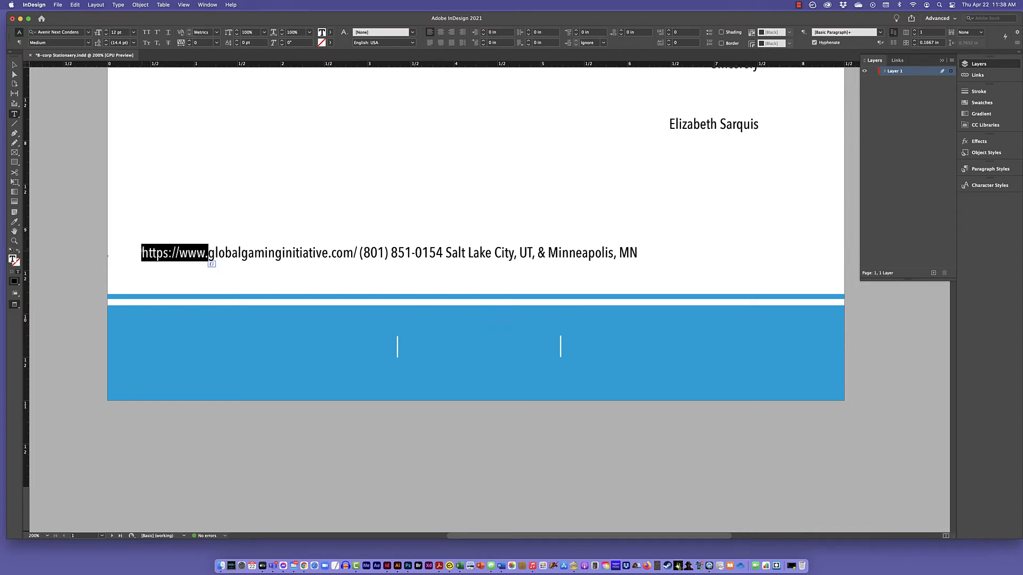
key(BackSpace)
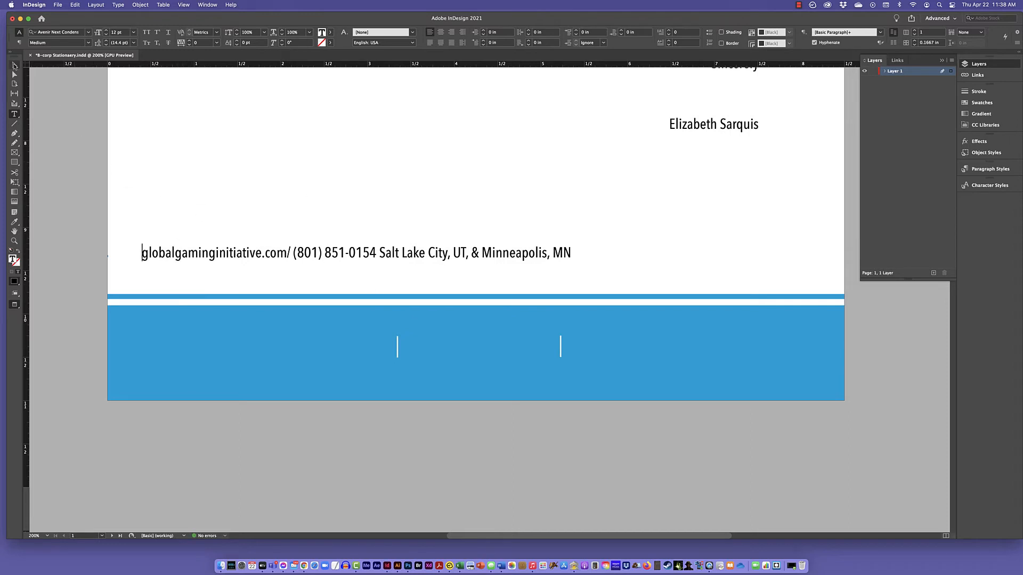
Delete the two white vertical divider lines from the blue footer band.
click(15, 65)
click(397, 344)
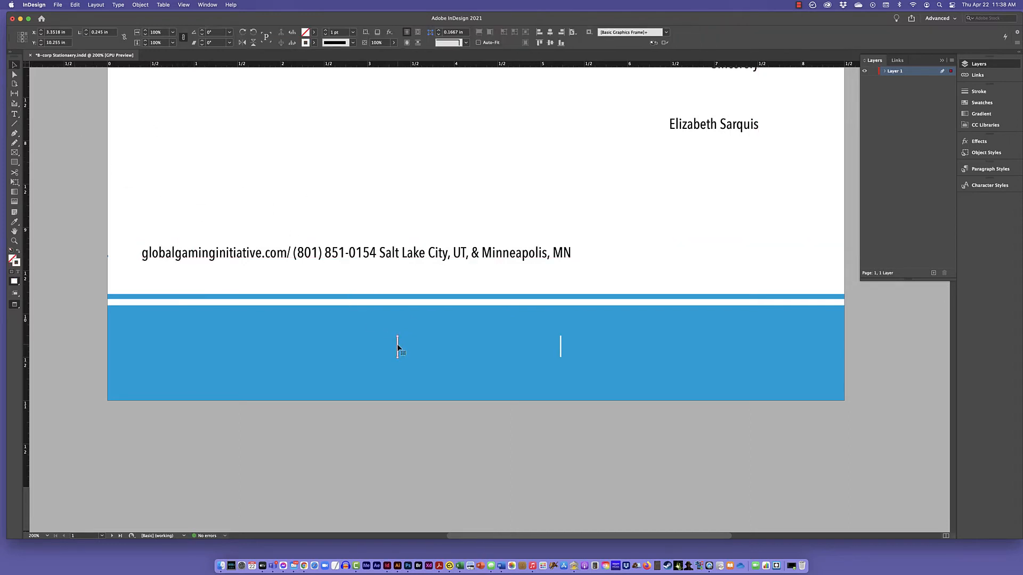
key(Delete)
click(560, 346)
key(Delete)
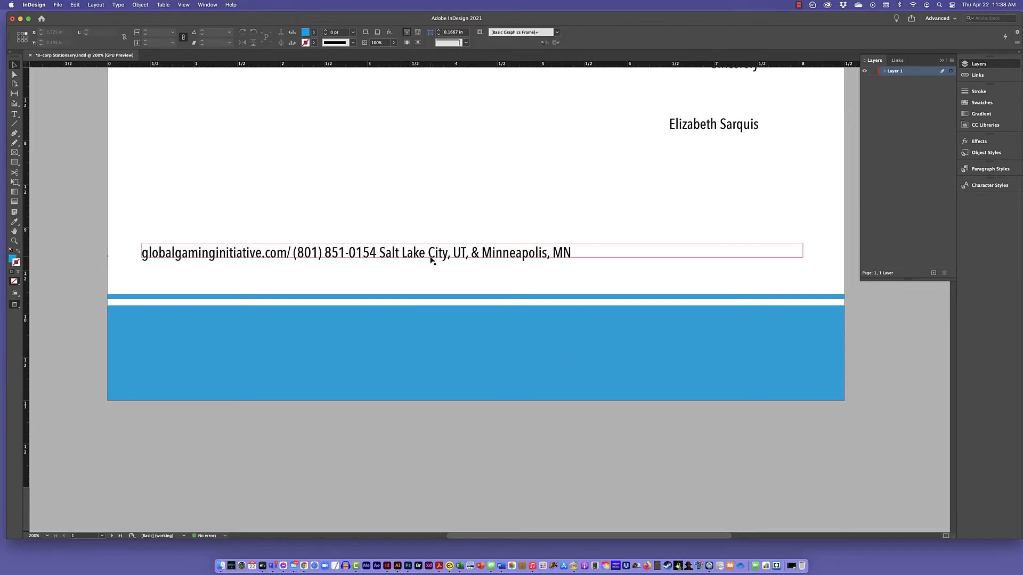
Move the combined contact text frame onto the blue footer band and apply Justify All Lines to its text.
drag(434, 260, 424, 353)
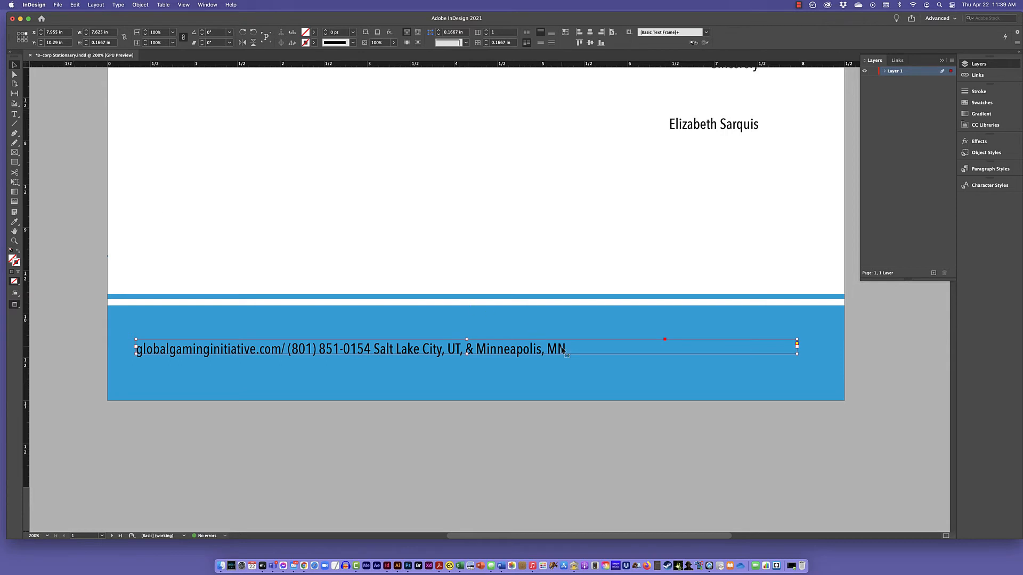
click(14, 114)
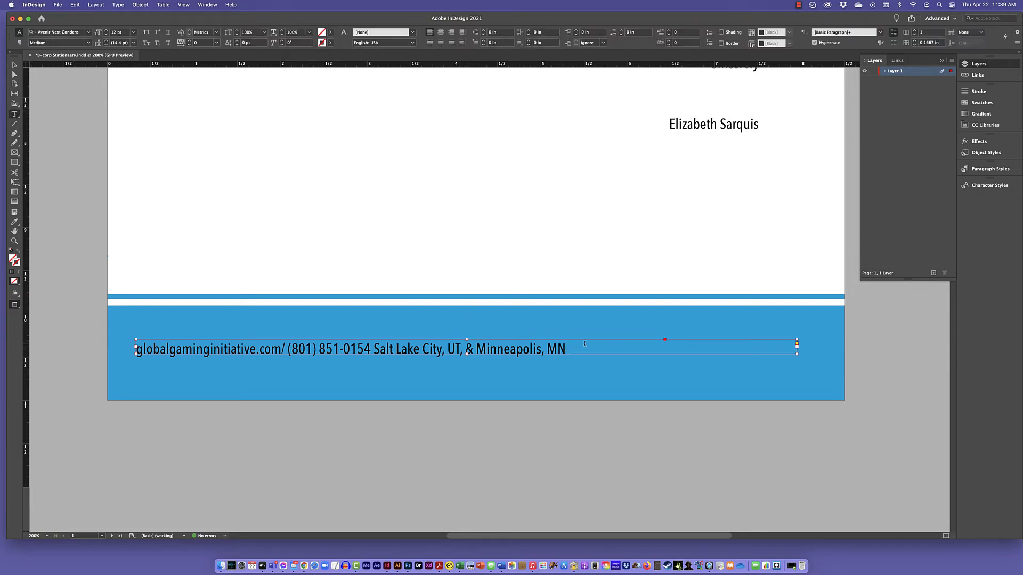
triple_click(135, 348)
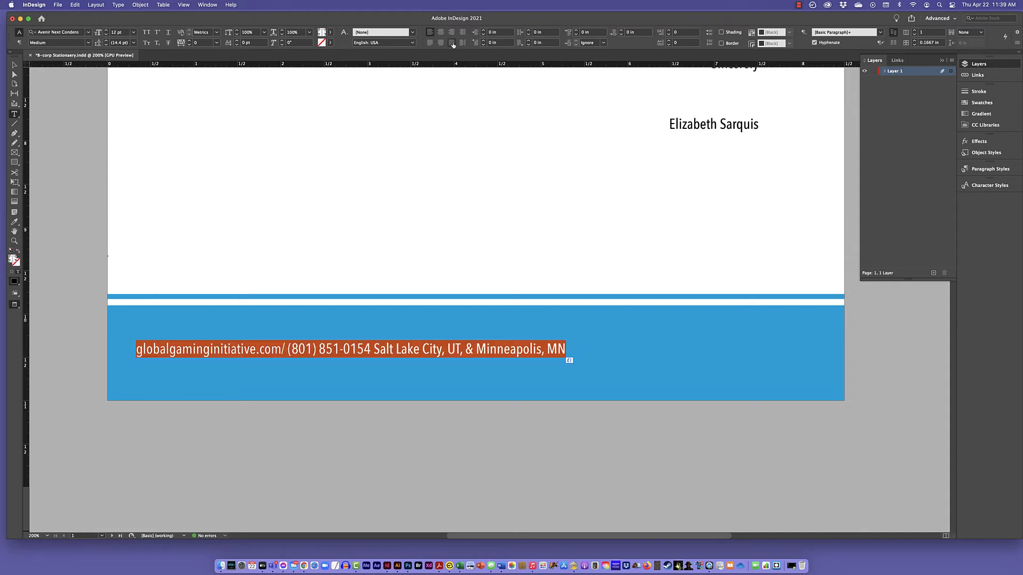
click(452, 43)
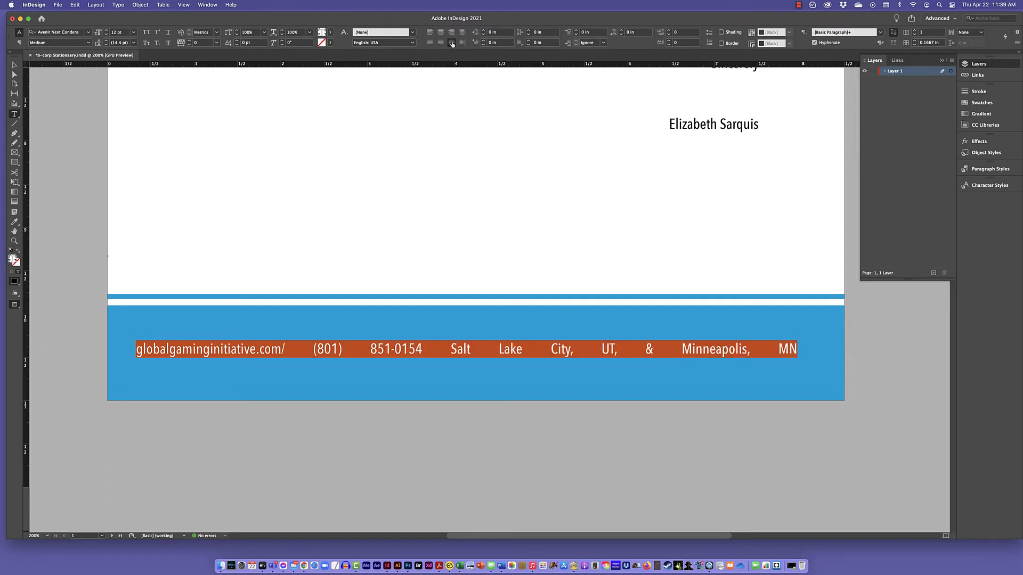
Delete the slash ending the website address and reformat the phone number with periods instead of parentheses, space and hyphen.
click(286, 347)
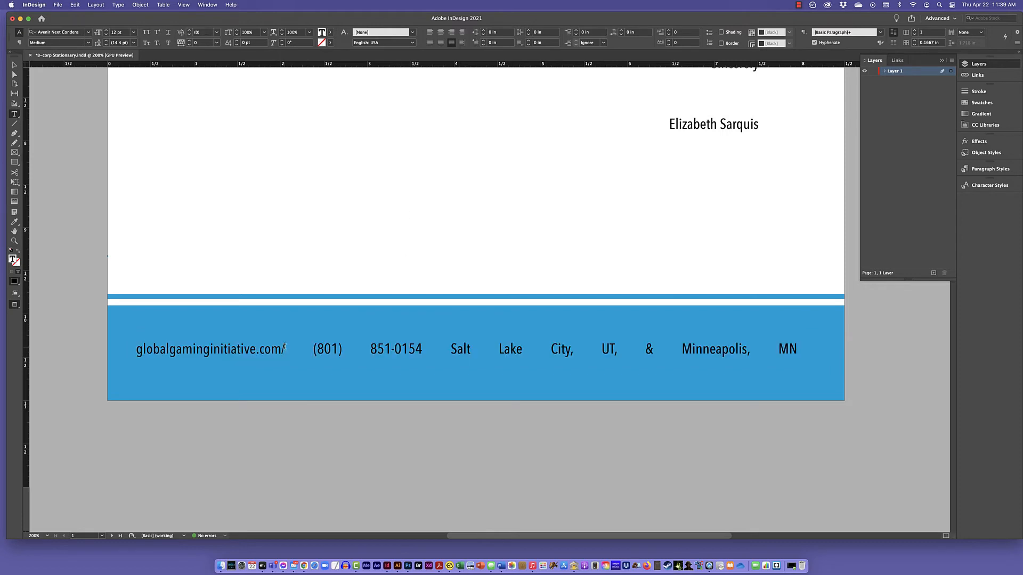
key(BackSpace)
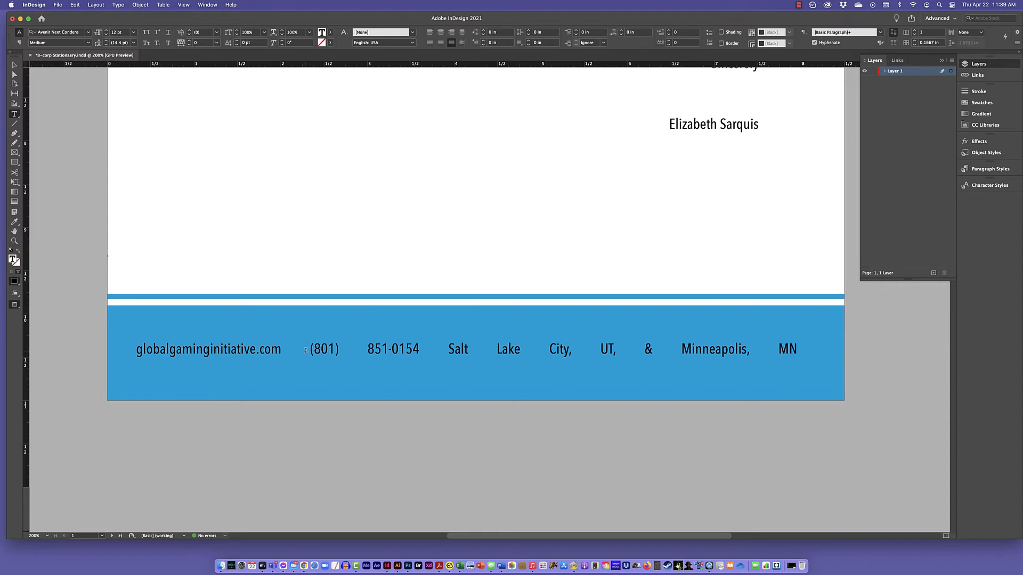
key(BackSpace)
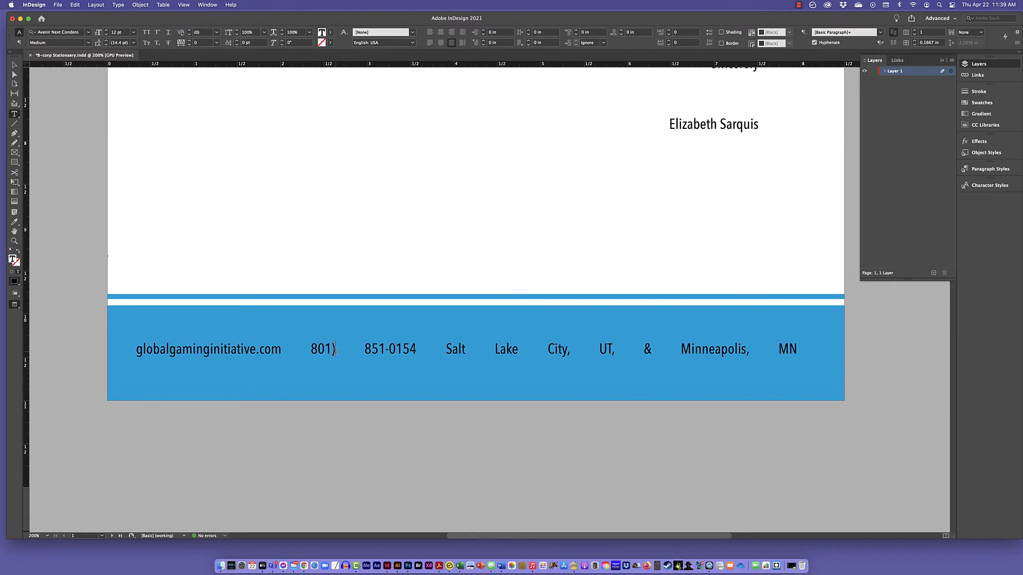
click(335, 350)
key(BackSpace)
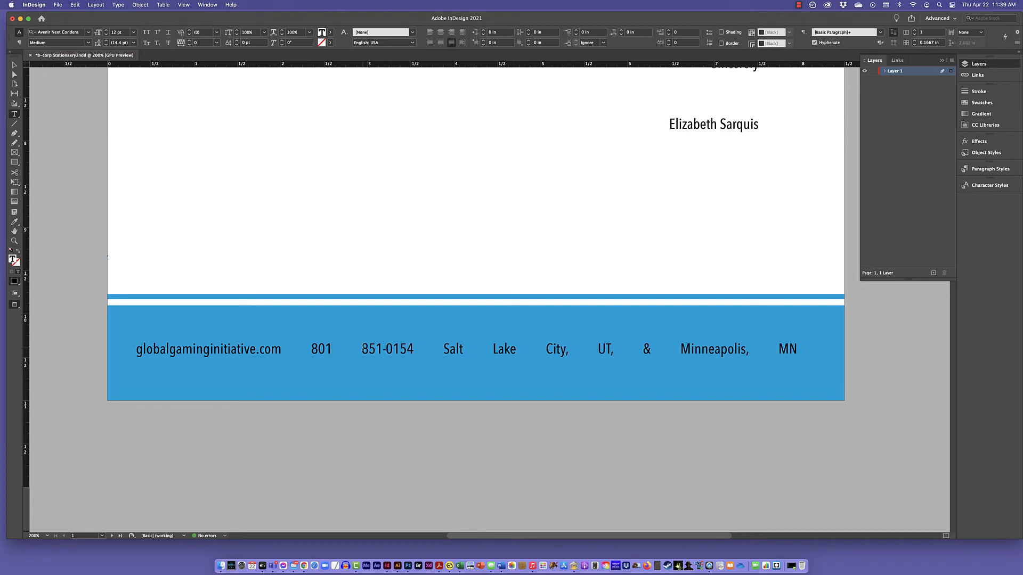
key(BackSpace)
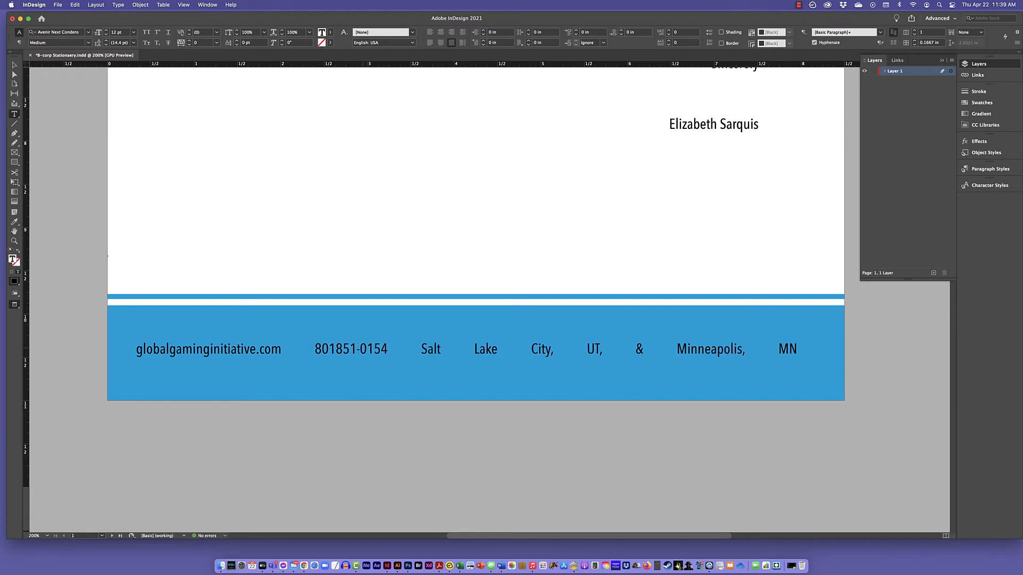
text(.)
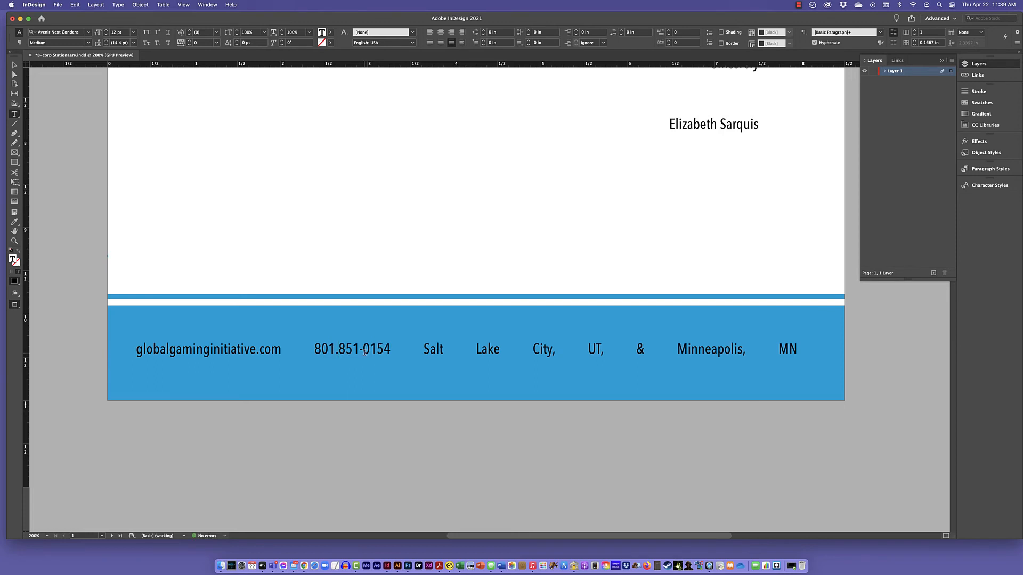
click(362, 350)
key(BackSpace)
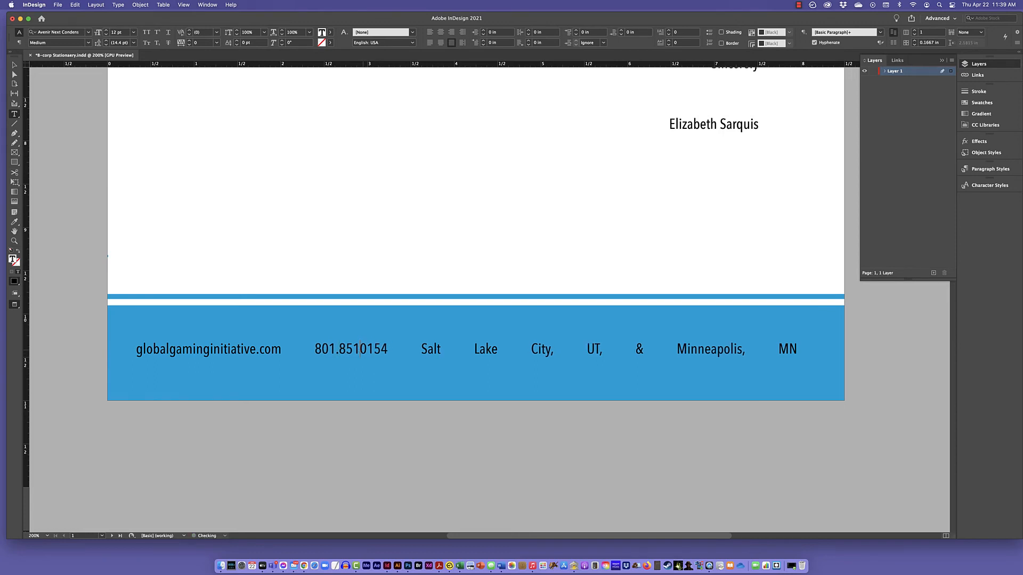
text(.)
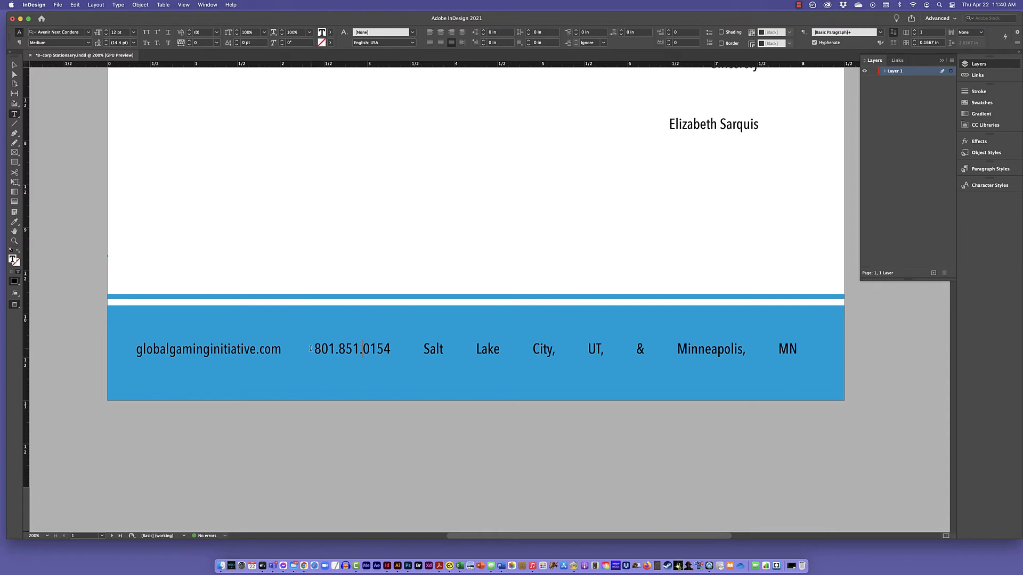
Replace the space between the website address and the phone number with a Flush Space.
drag(314, 347, 284, 350)
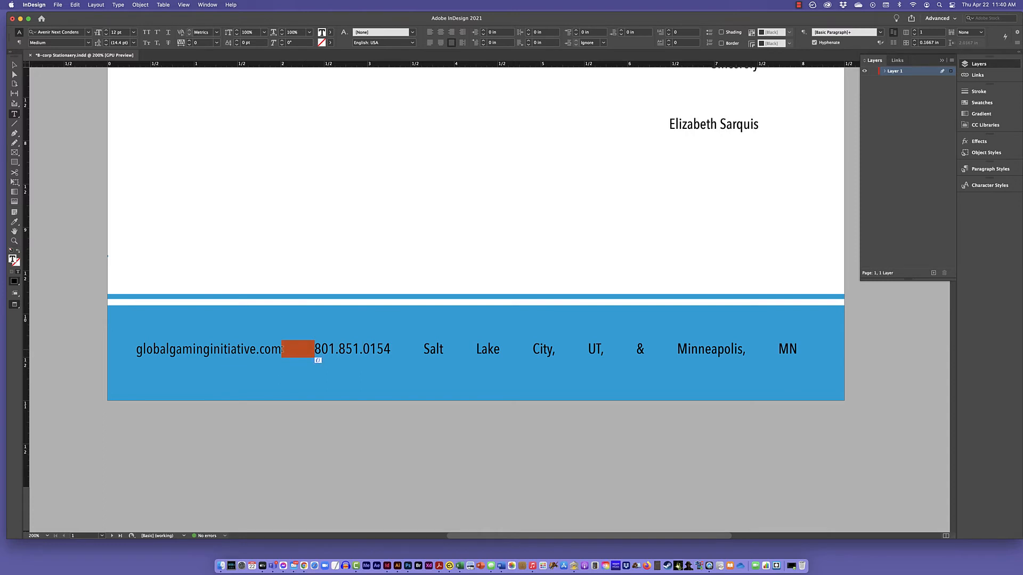
key(BackSpace)
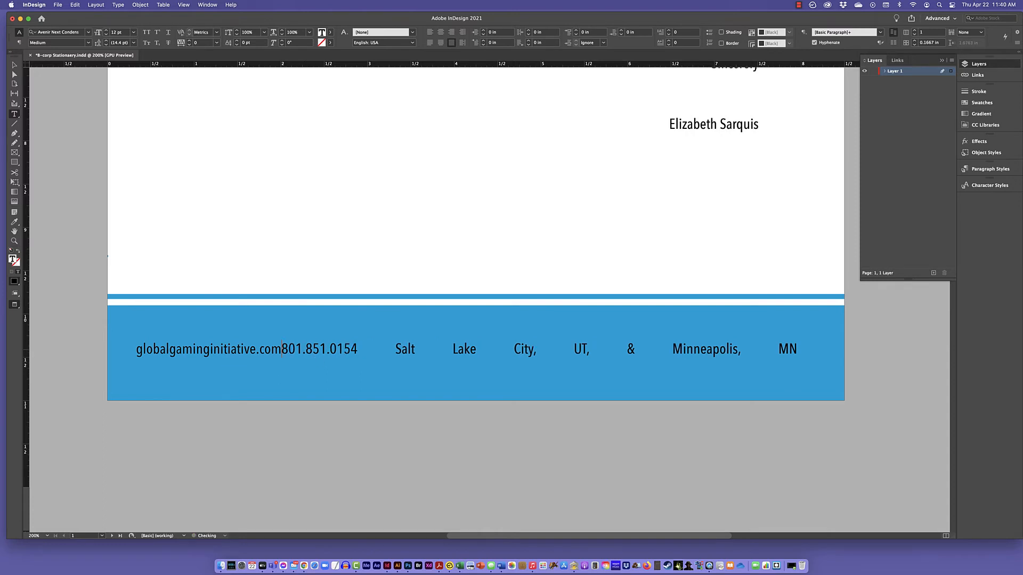
scroll(246, 144, down, 1)
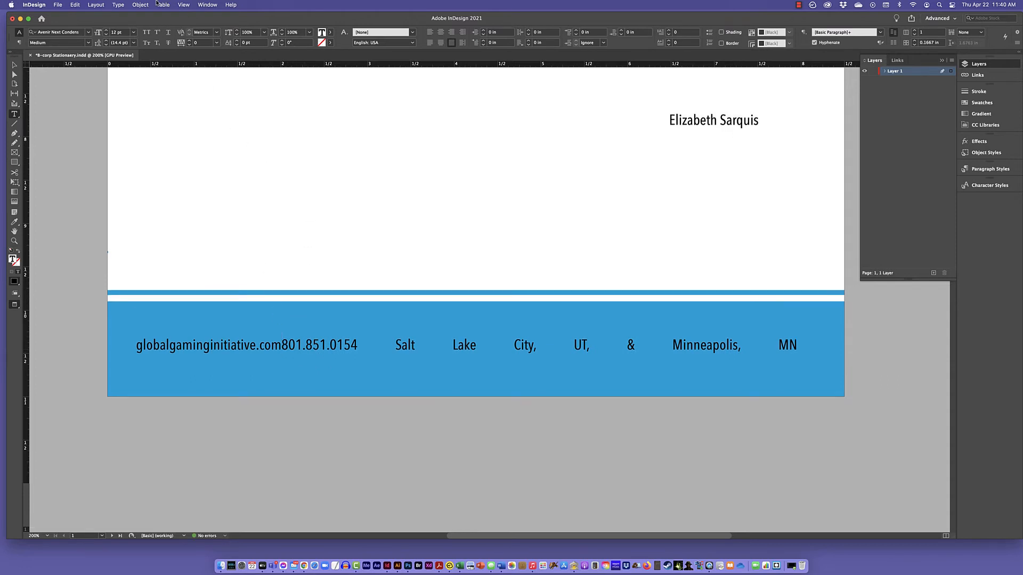
click(117, 4)
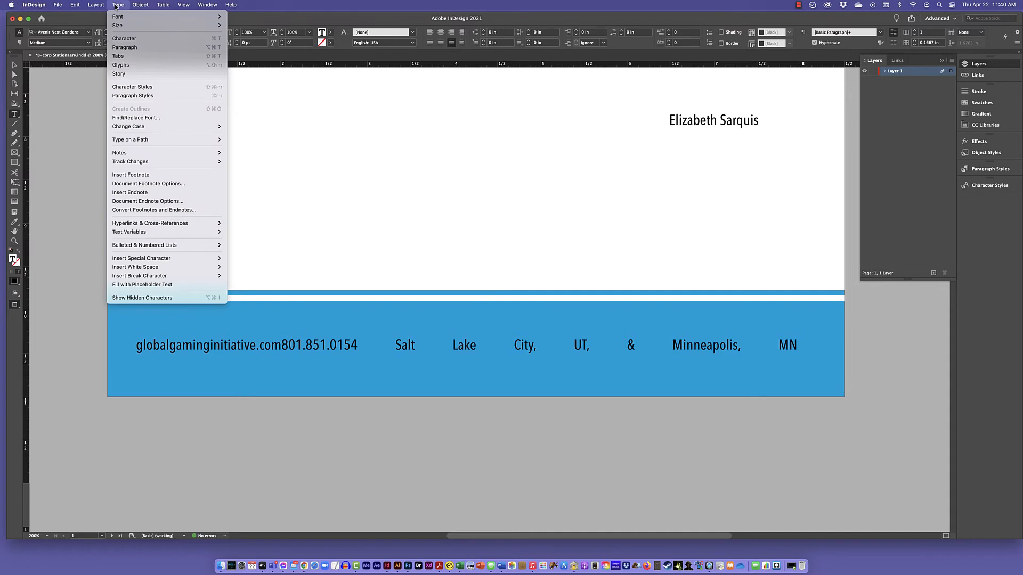
mouse_move(139, 266)
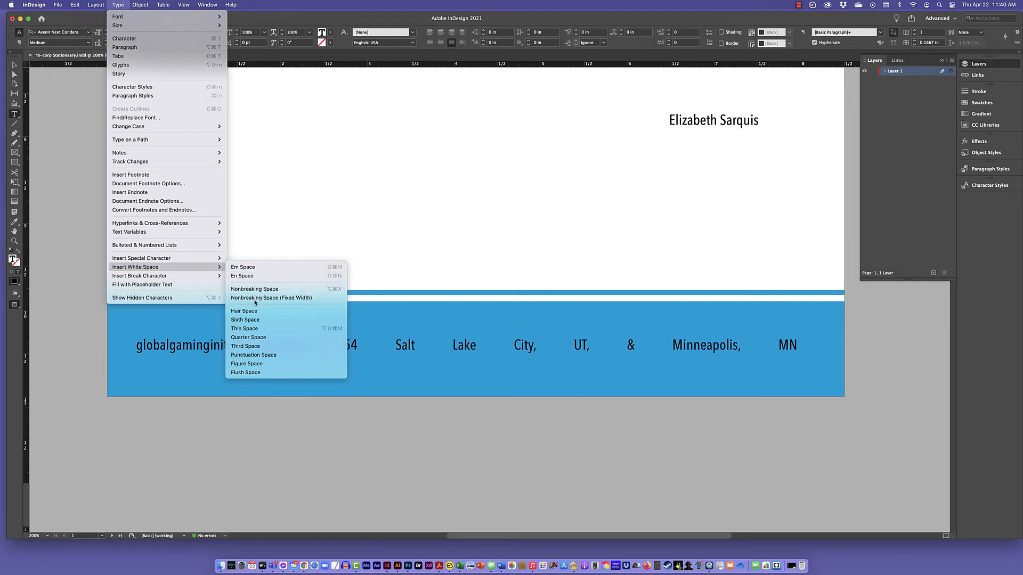
click(252, 373)
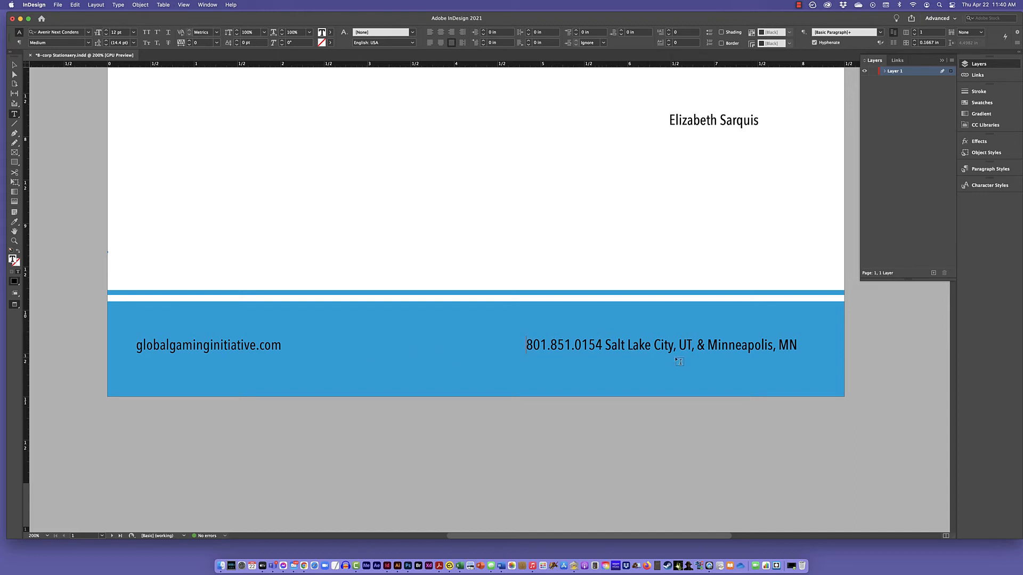
Replace the space between the phone number and the location with a Flush Space.
click(604, 344)
key(BackSpace)
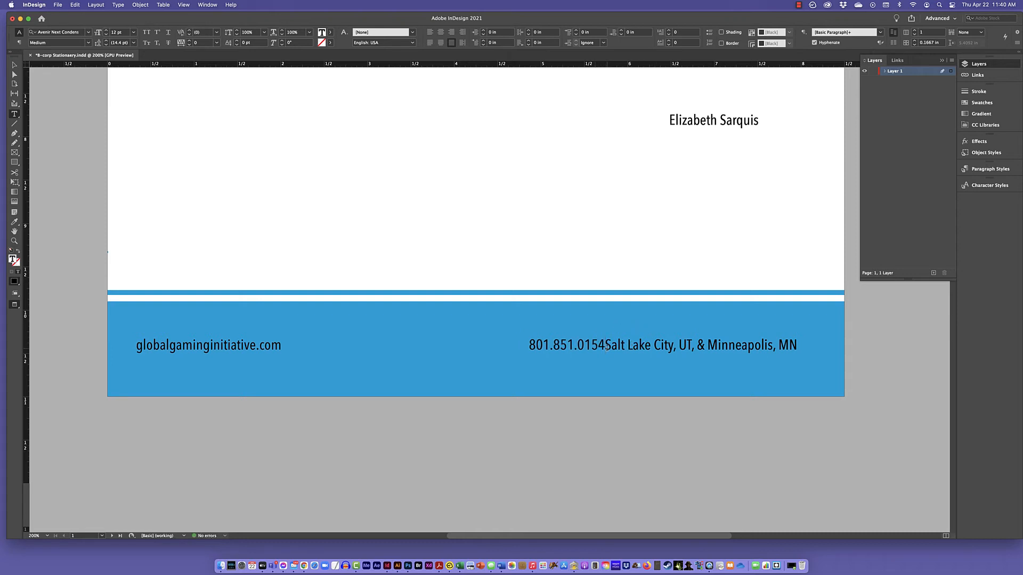
click(123, 6)
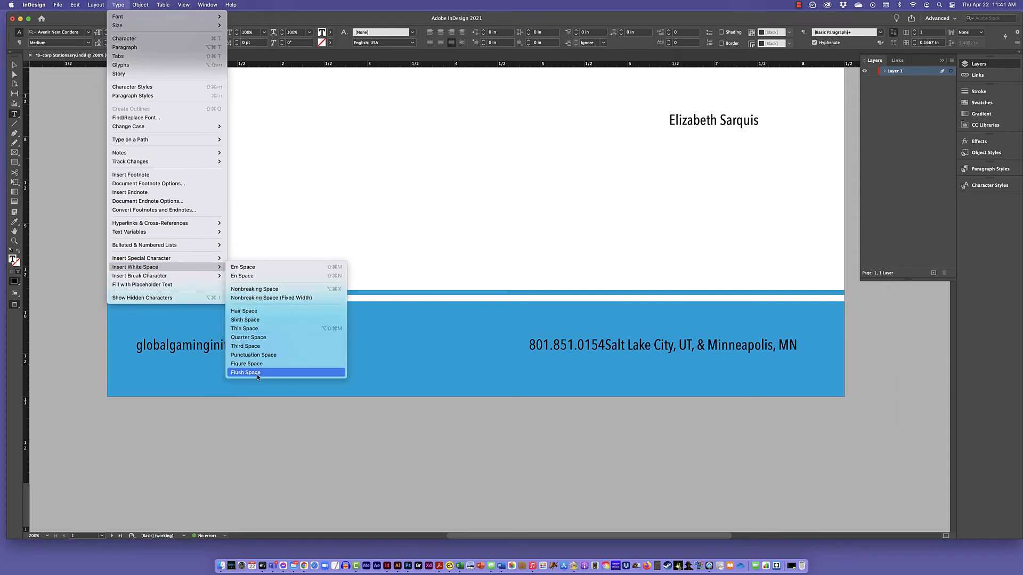
click(257, 374)
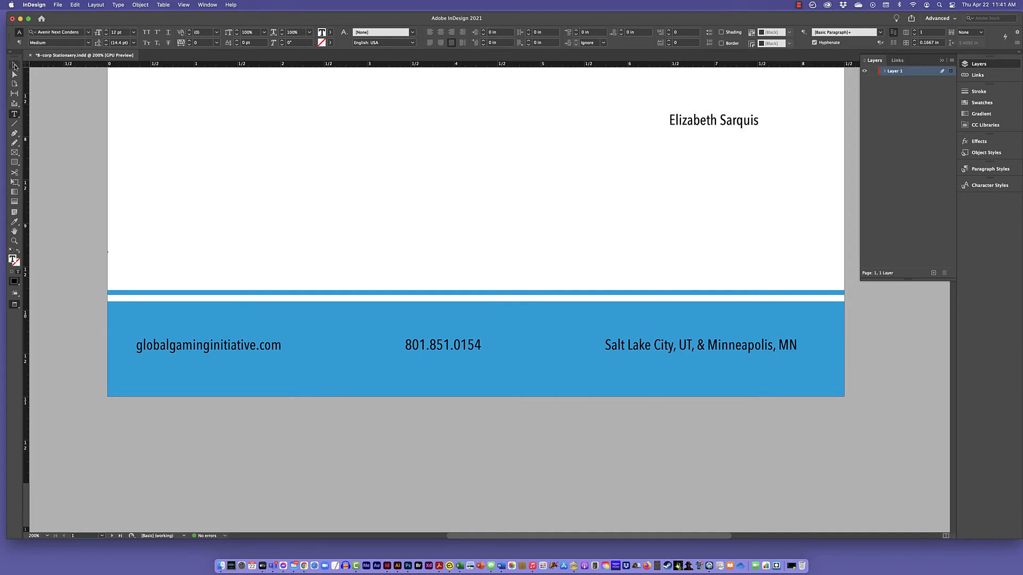
Reposition and resize the footer text frame to about 8.06 in wide, spanning most of the blue band.
click(15, 65)
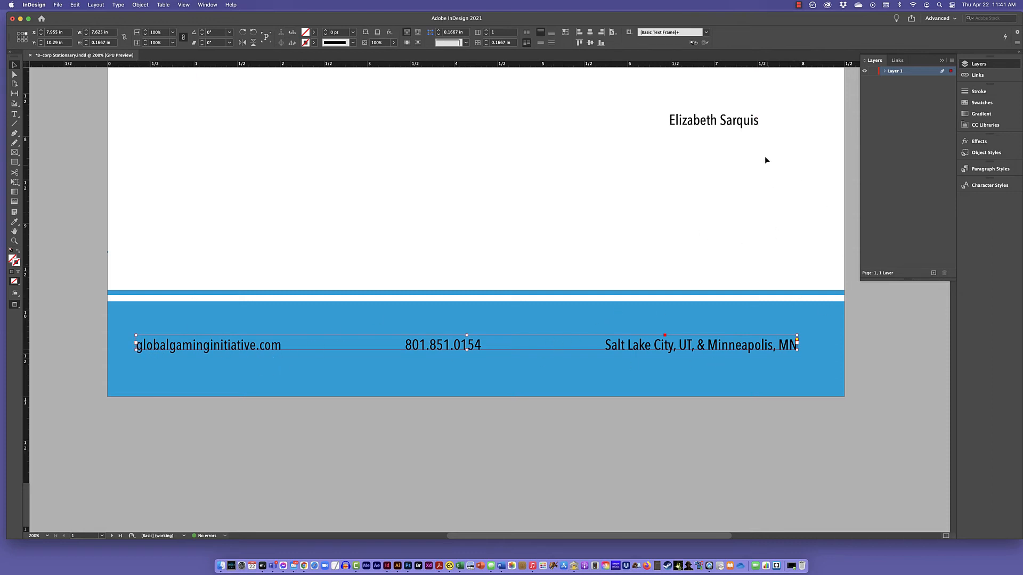
click(797, 344)
drag(797, 346, 692, 345)
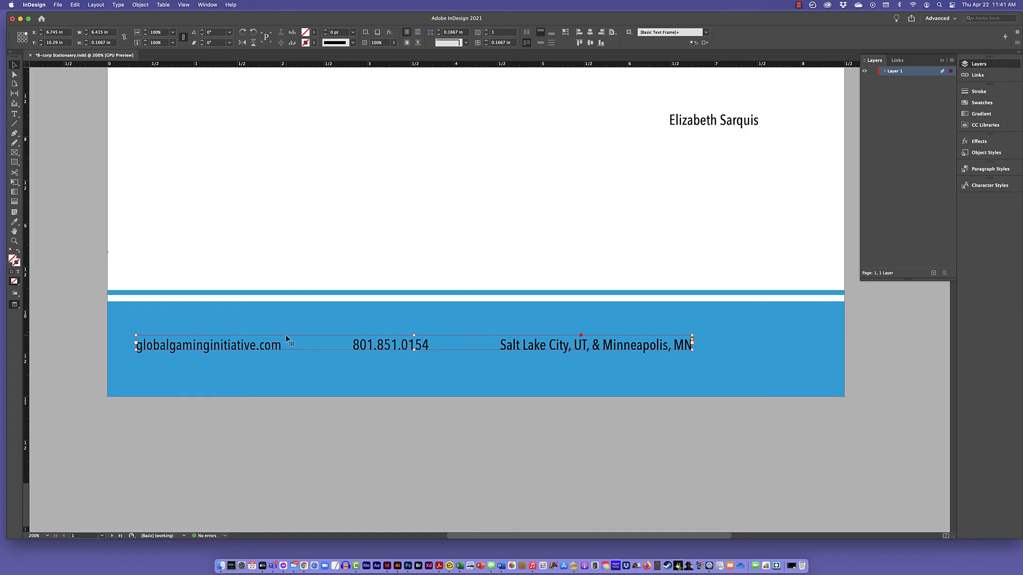
drag(285, 334, 346, 340)
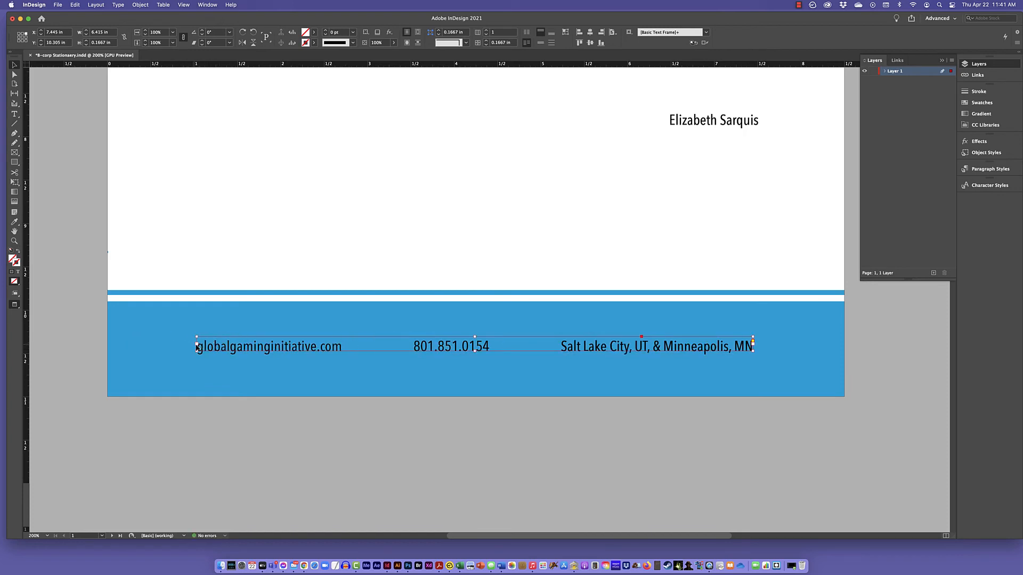
drag(197, 346, 122, 345)
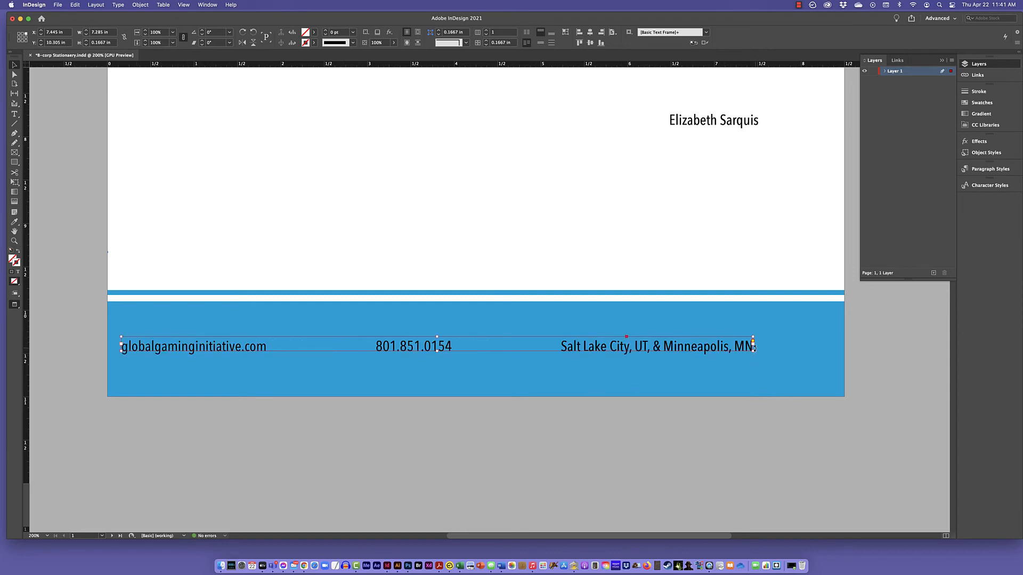
drag(753, 346, 819, 346)
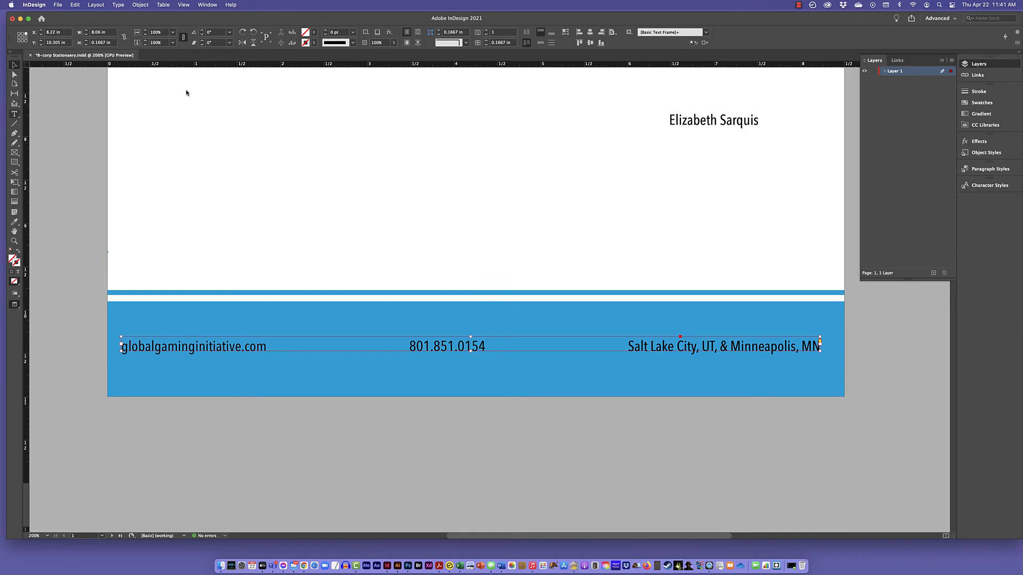
key(t)
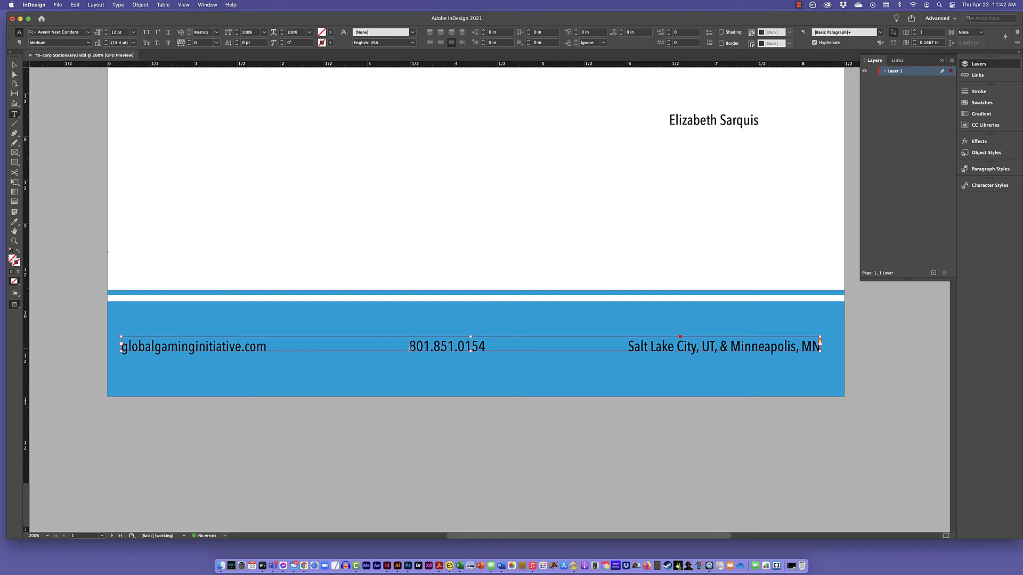
click(410, 346)
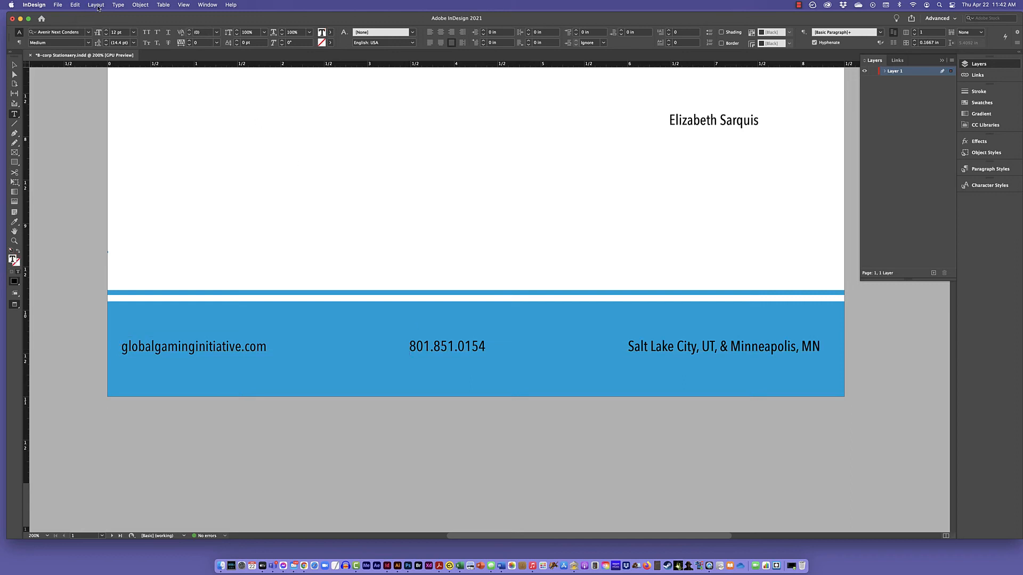
click(118, 5)
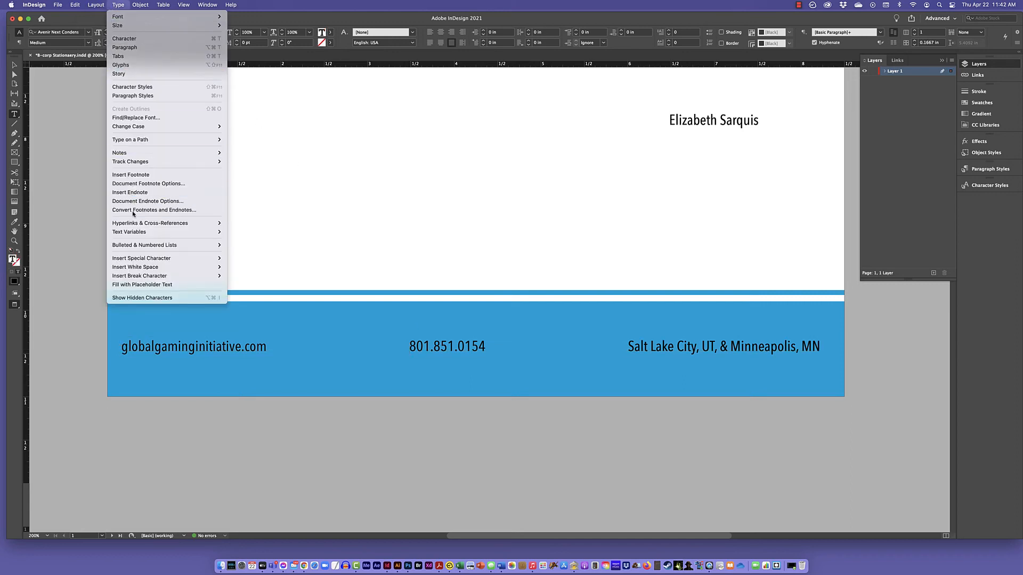
mouse_move(160, 267)
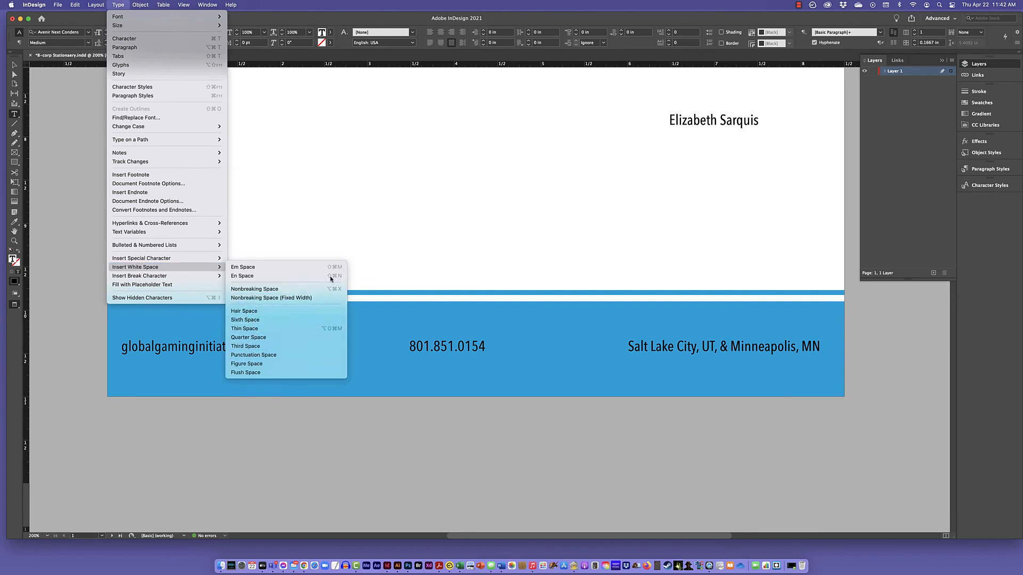
click(348, 243)
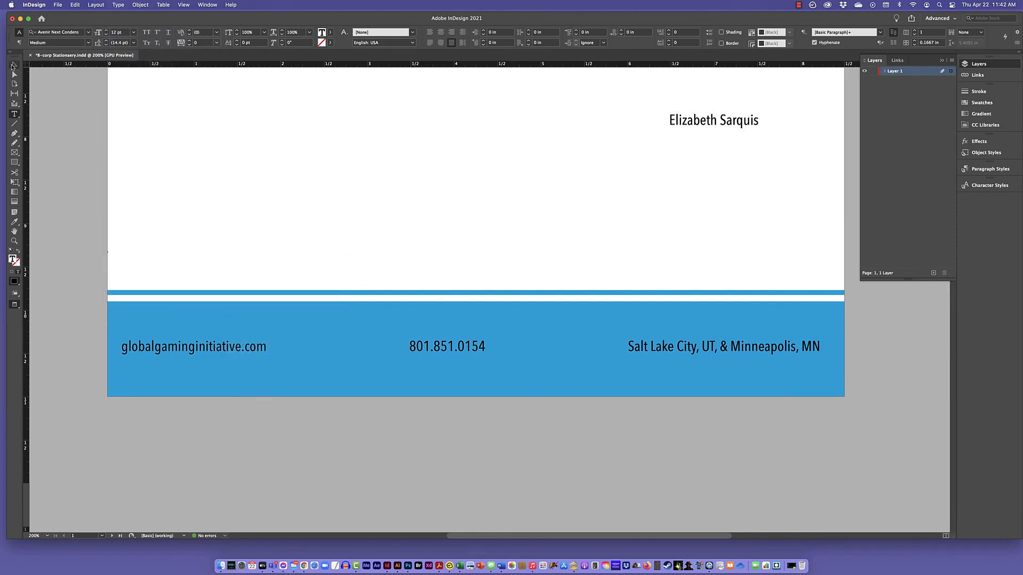
Narrow the footer text frame from its website end to about 7.45 in wide.
key(Escape)
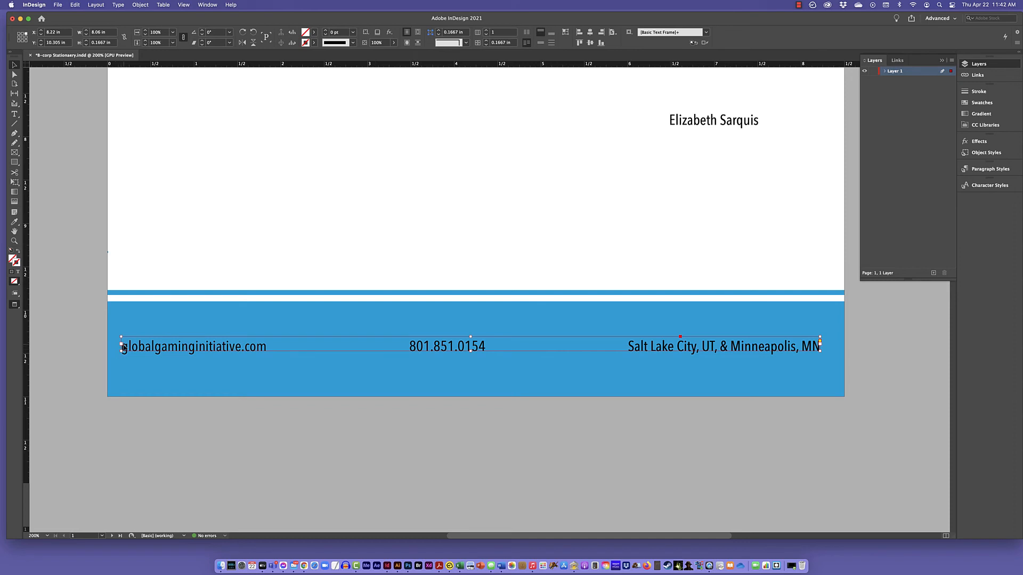
drag(120, 344, 175, 346)
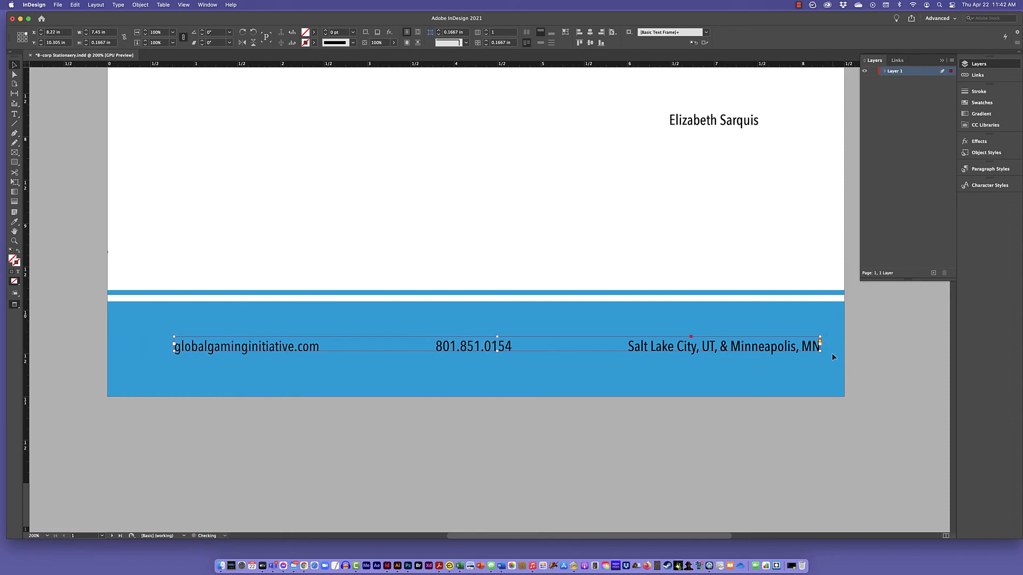
Narrow the footer text frame from its location end to about 6.86 in wide and centre it horizontally on the page.
drag(820, 347, 769, 347)
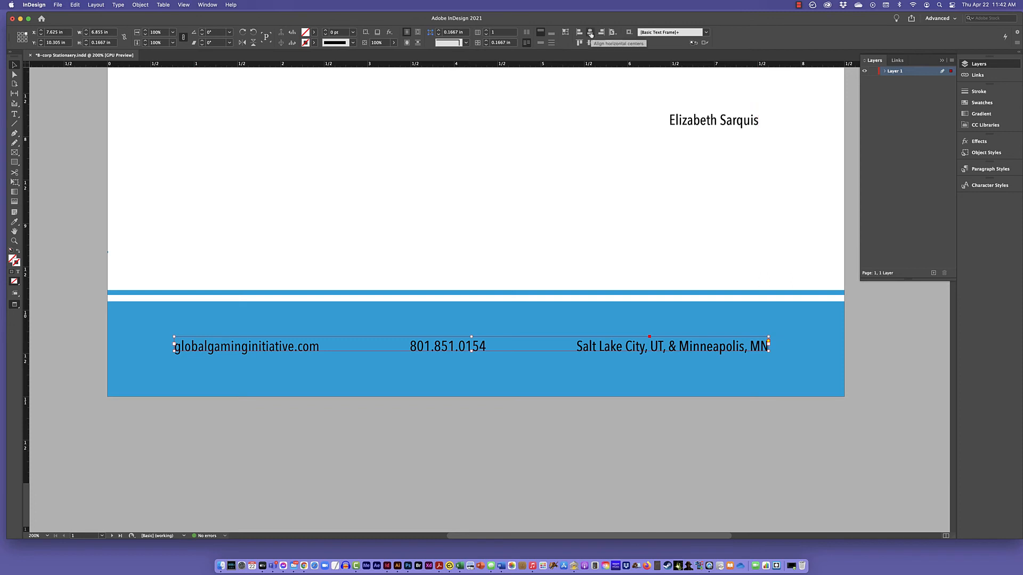
click(616, 35)
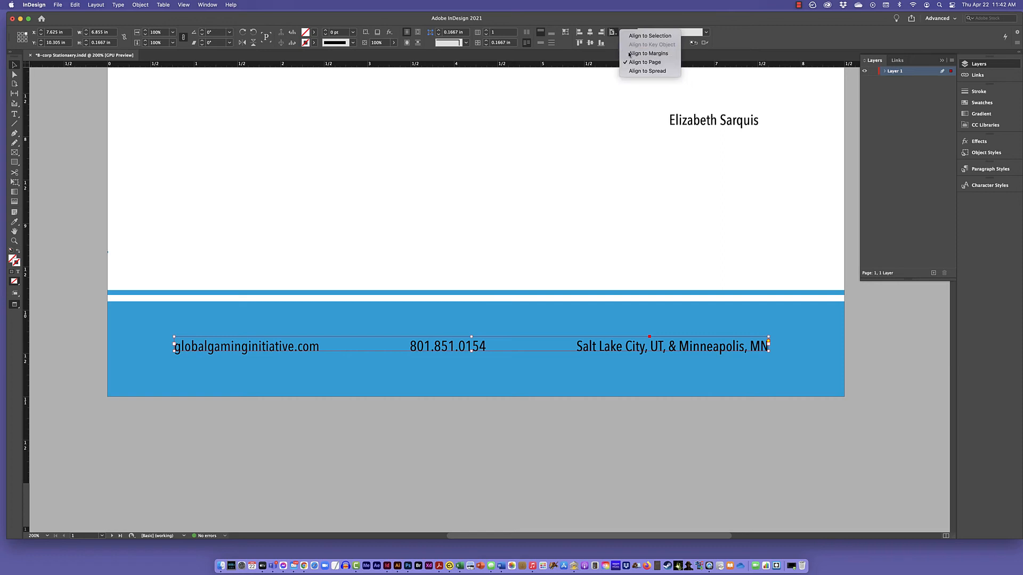
click(590, 33)
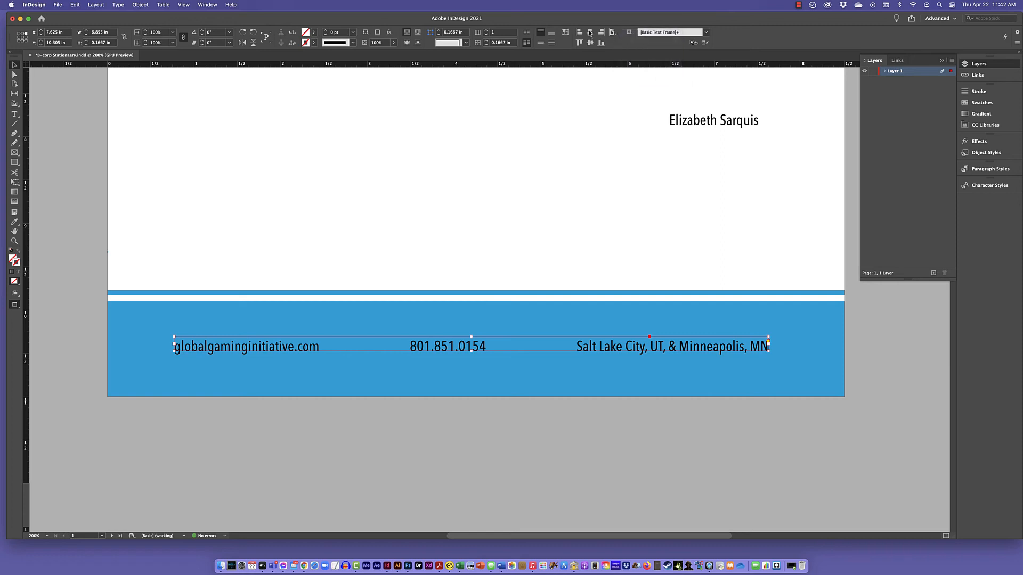
click(589, 33)
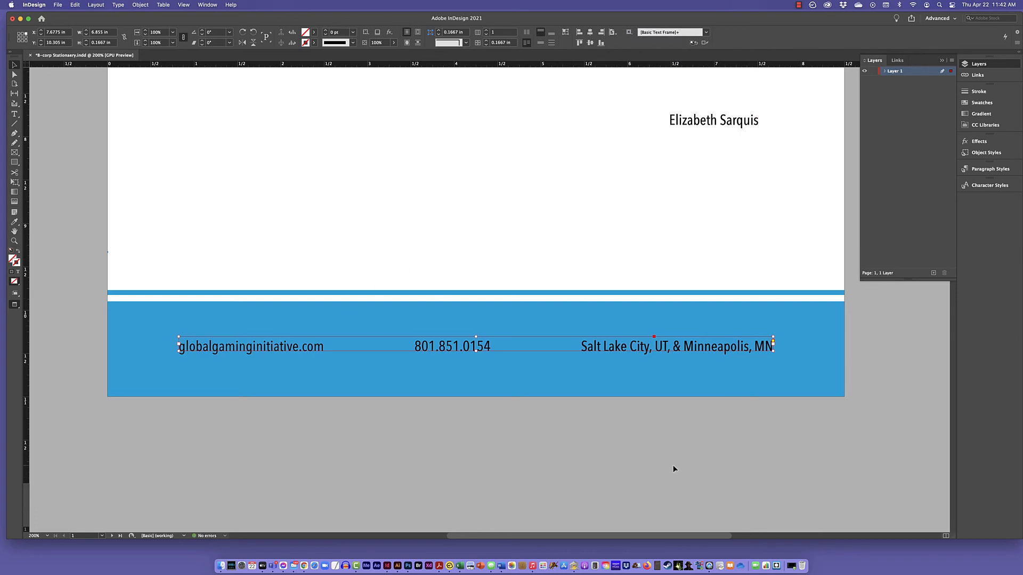
key(super+0)
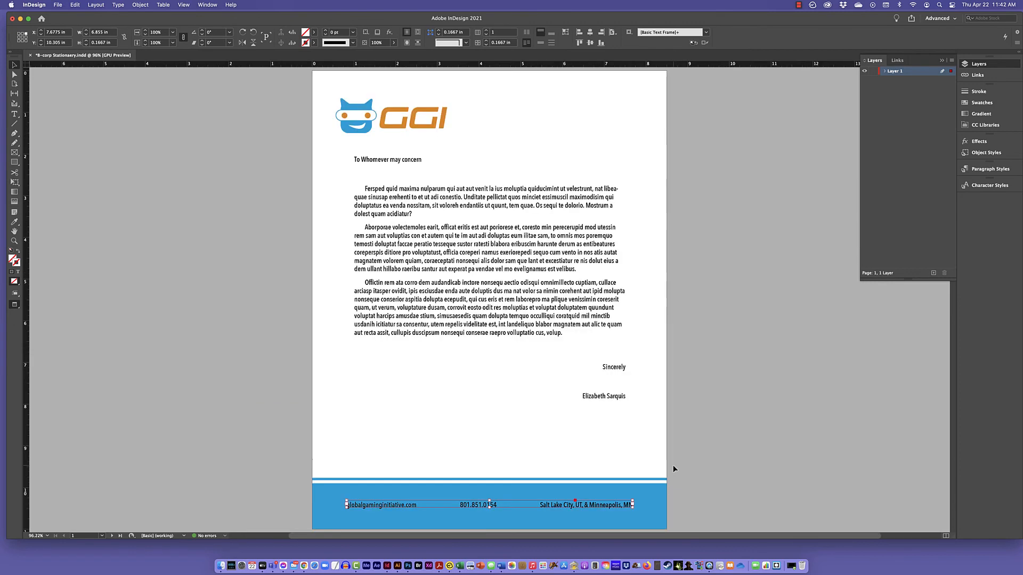
click(734, 438)
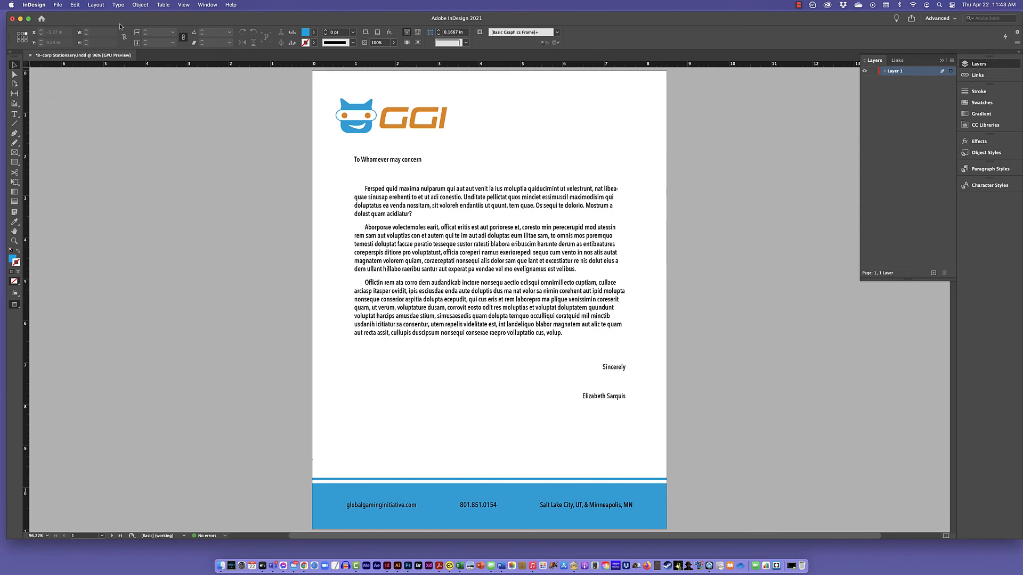
Unlock everything on the spread and ungroup the blue footer band from the thin rule above it.
click(97, 5)
mouse_move(152, 6)
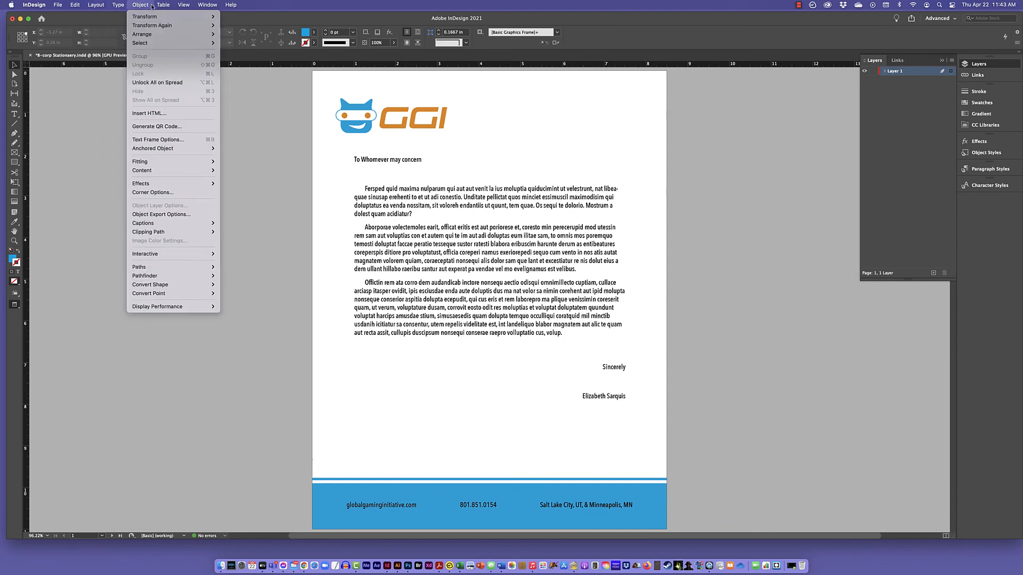
click(154, 83)
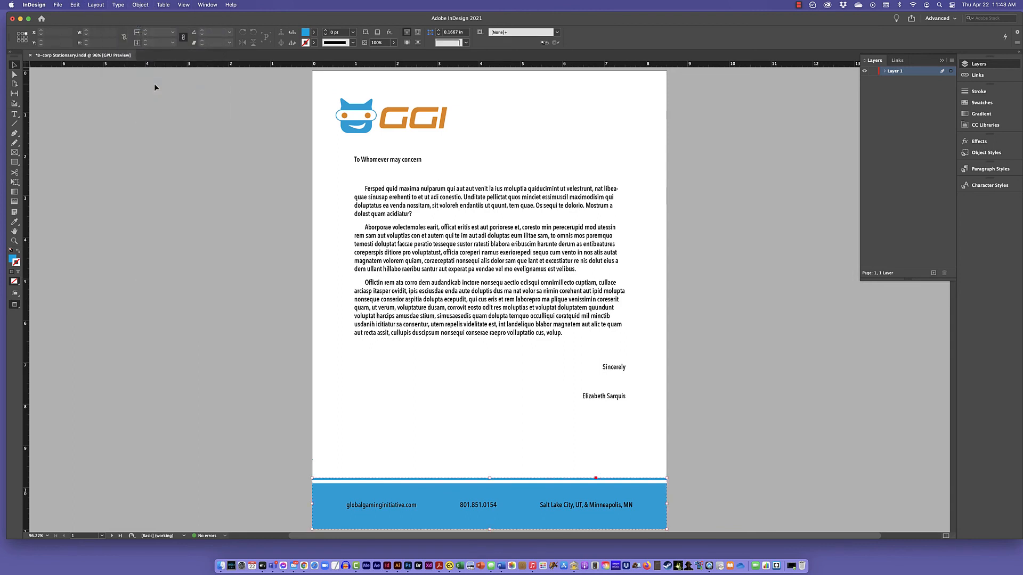
click(236, 377)
click(505, 486)
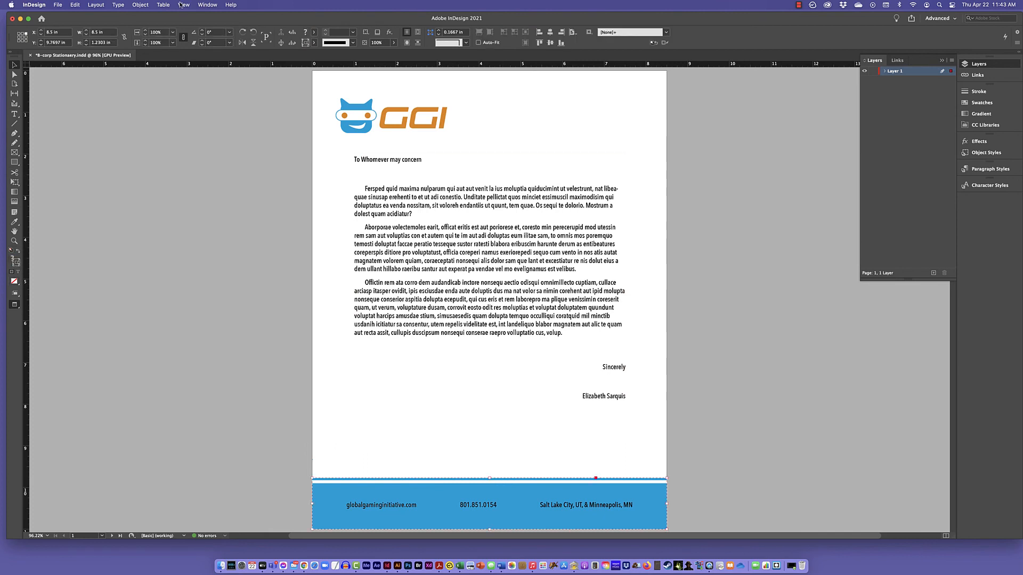
click(140, 5)
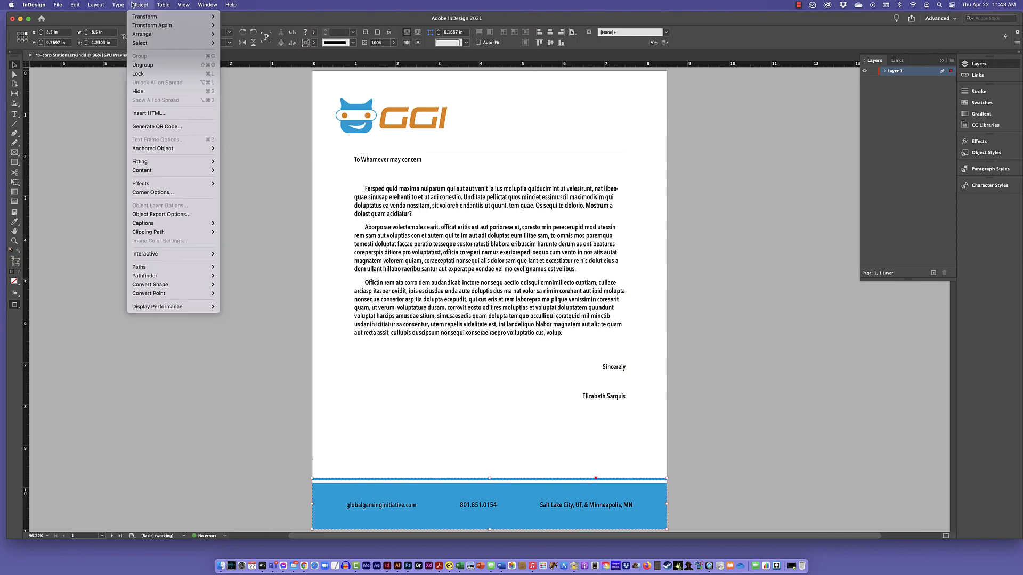
click(147, 64)
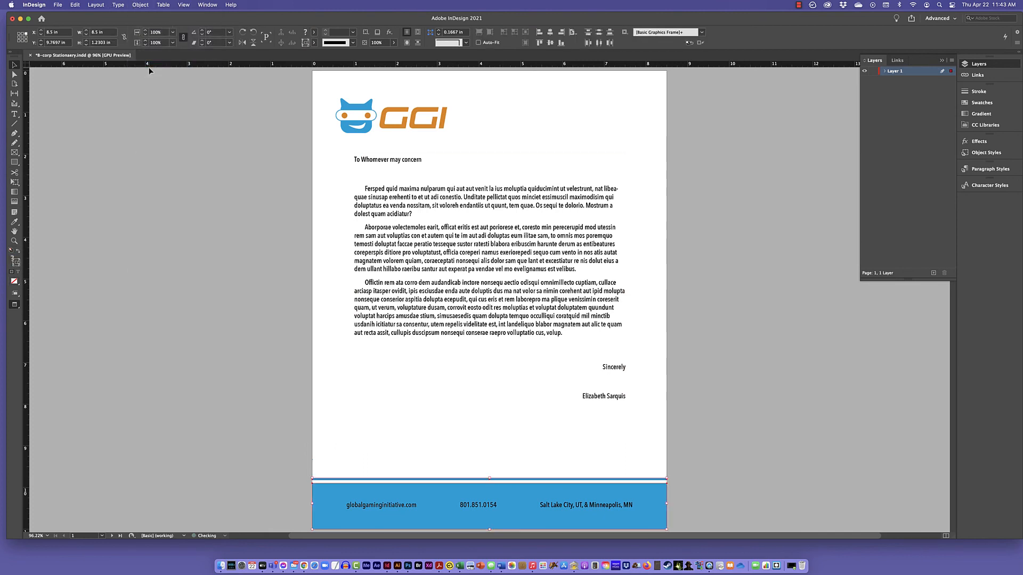
Delete the thin blue rule above the footer band and lower the band's upper edge to make it about 0.7 in high.
click(352, 480)
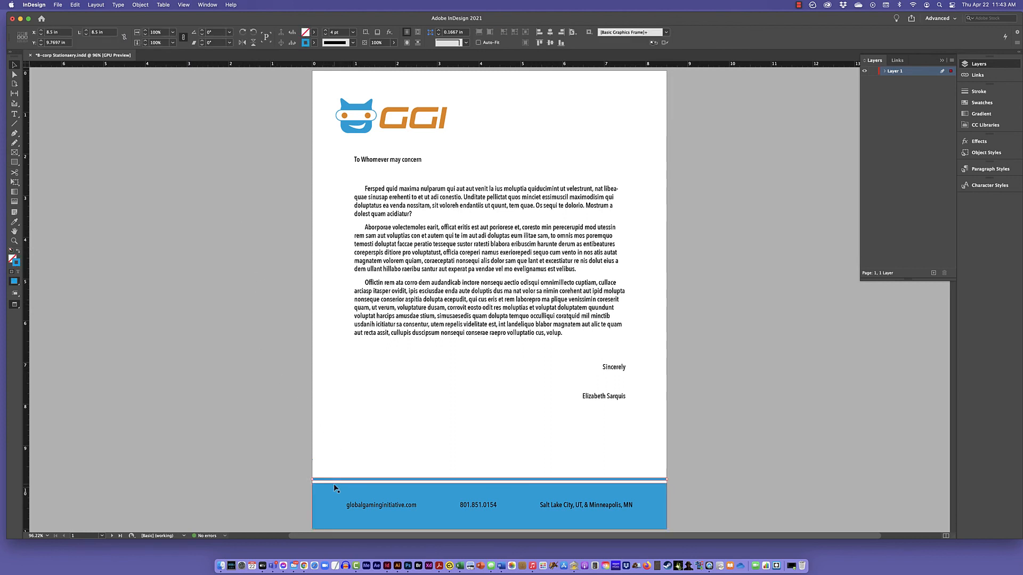
key(Delete)
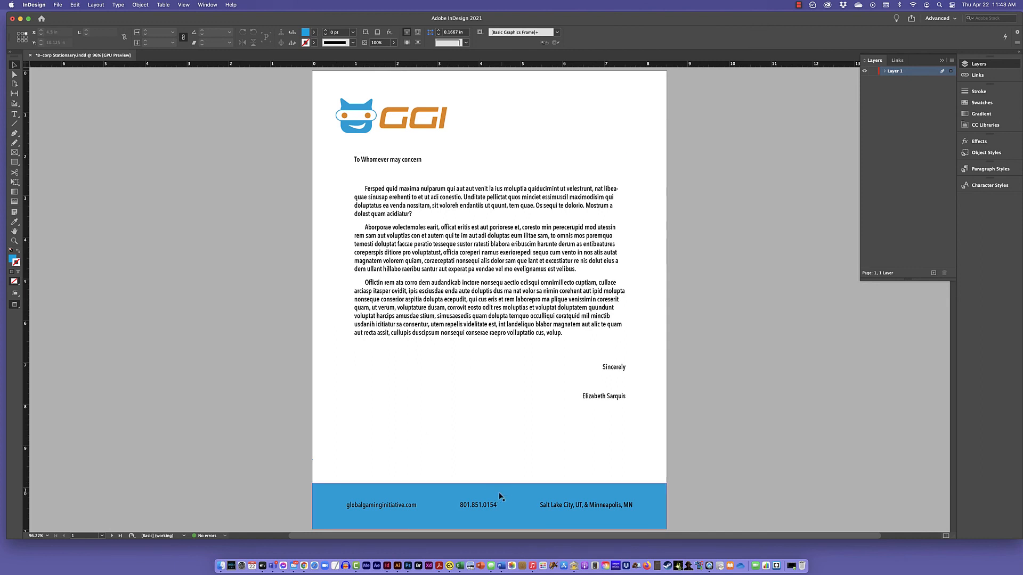
click(503, 493)
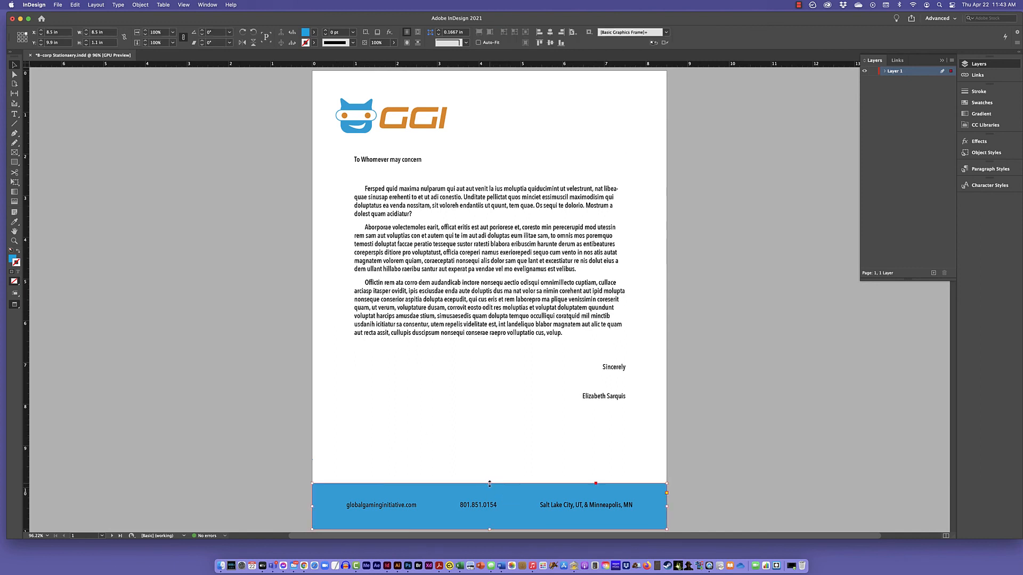
drag(490, 484, 490, 500)
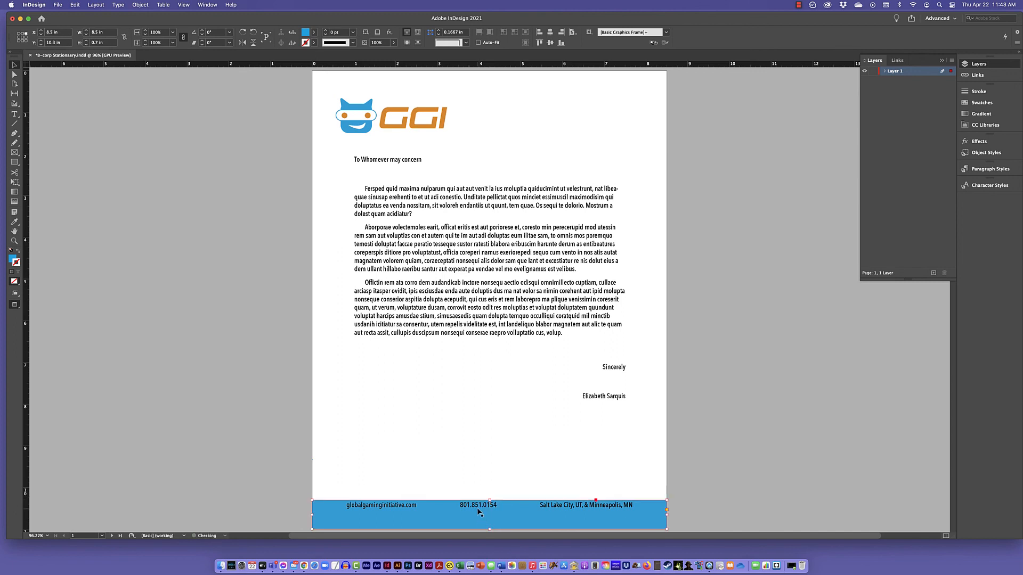
Move the footer text frame down to Y 10.5 in so it sits vertically midway in the shortened blue band.
click(478, 506)
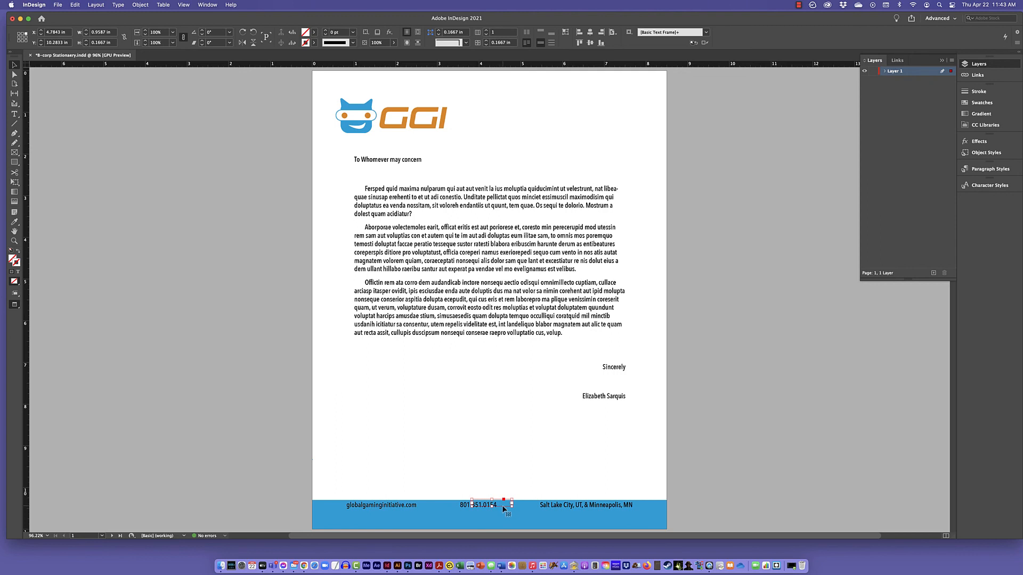
click(503, 509)
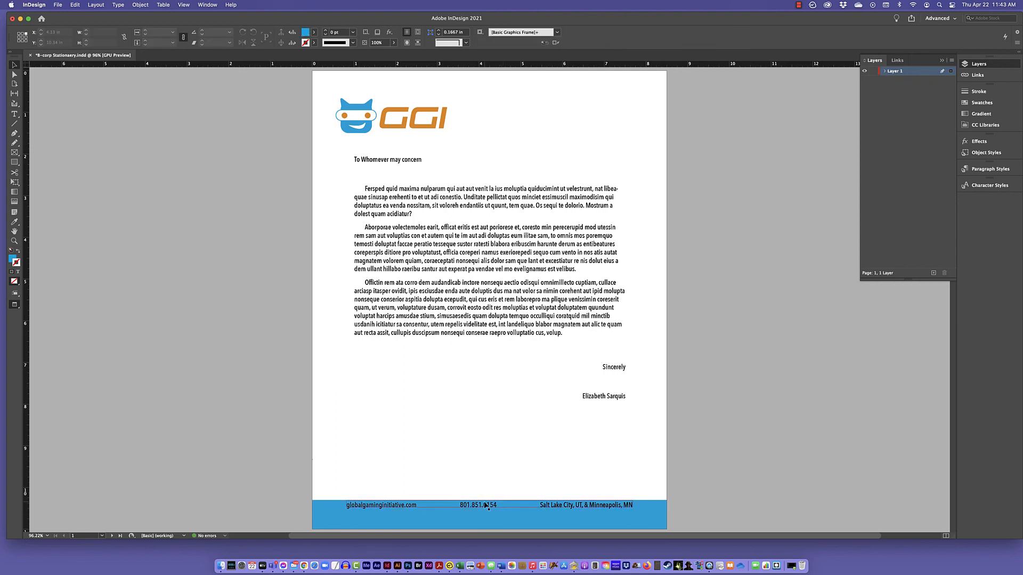
click(486, 505)
drag(486, 507, 486, 514)
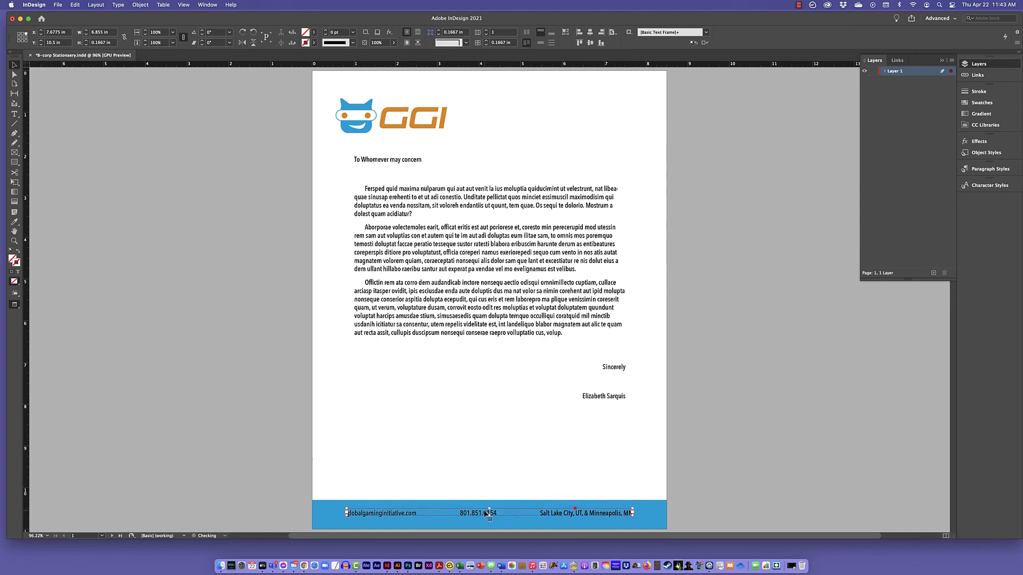
Format the entire footer text line with the Paper fill colour and the Demi Bold font style.
triple_click(405, 512)
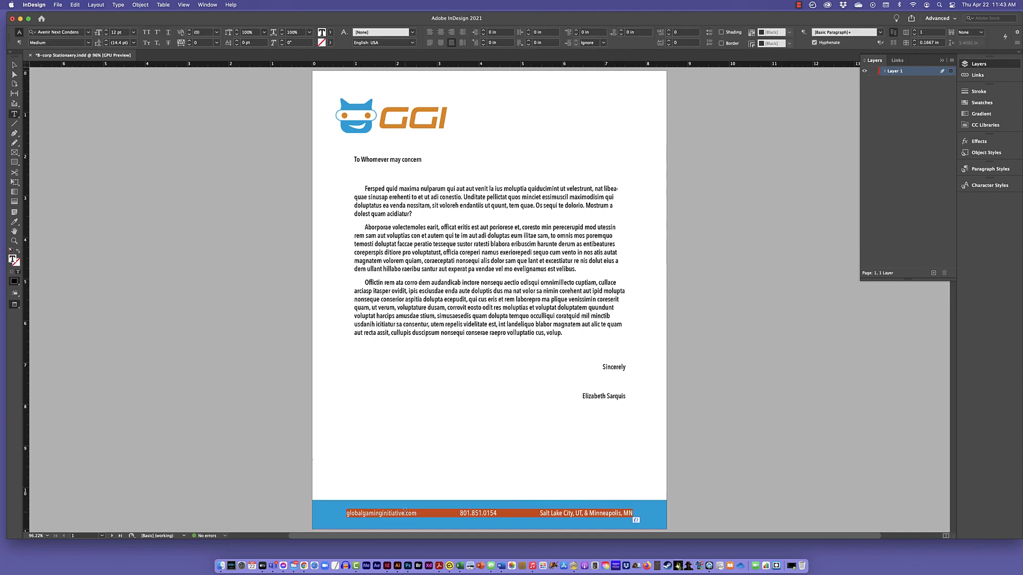
click(330, 33)
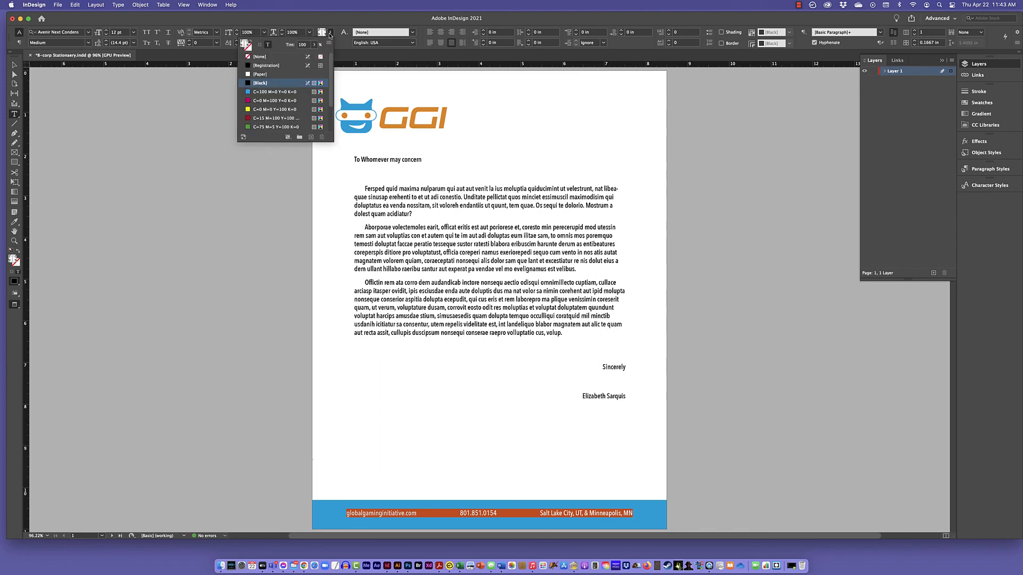
click(250, 76)
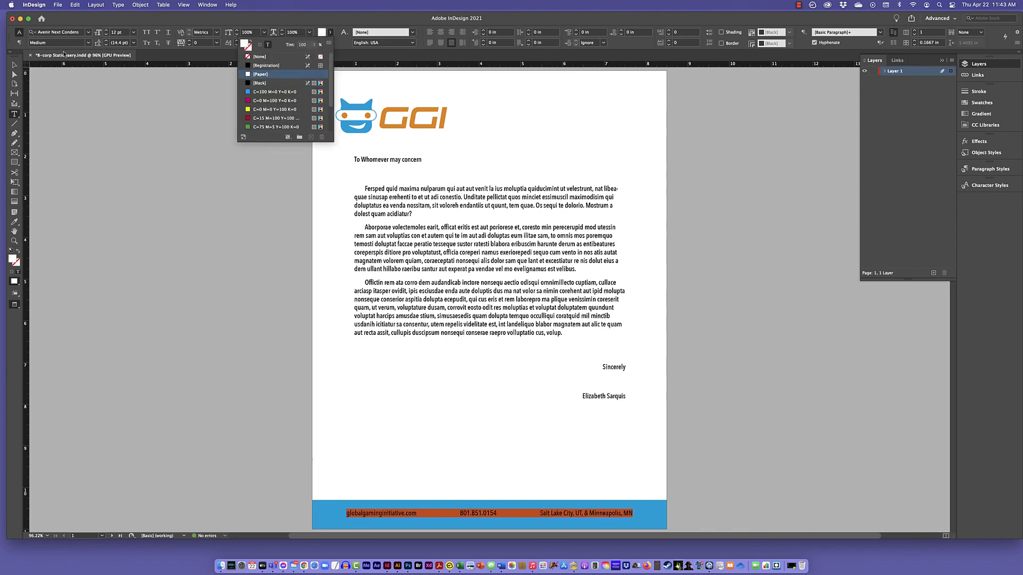
click(88, 43)
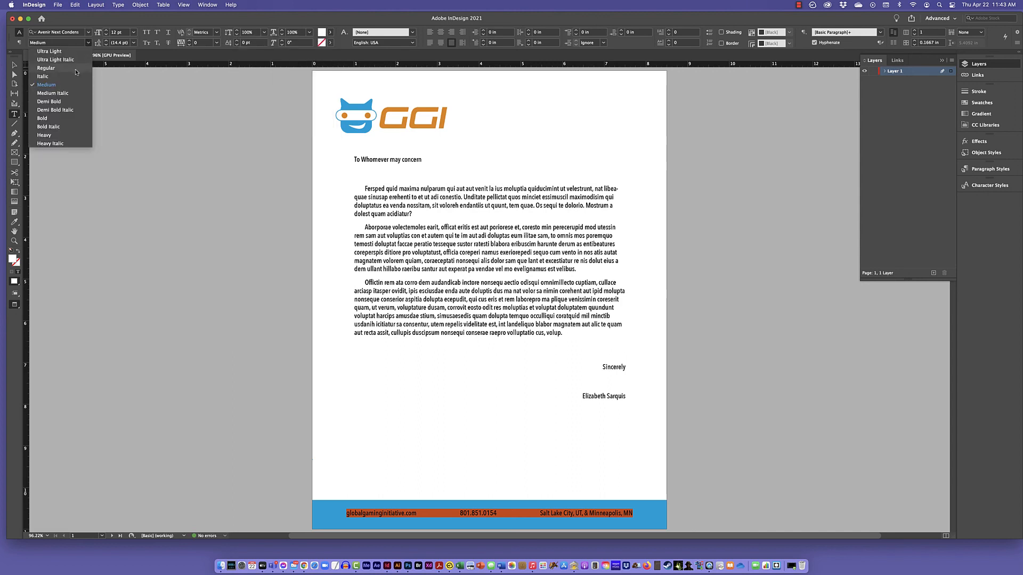
click(60, 102)
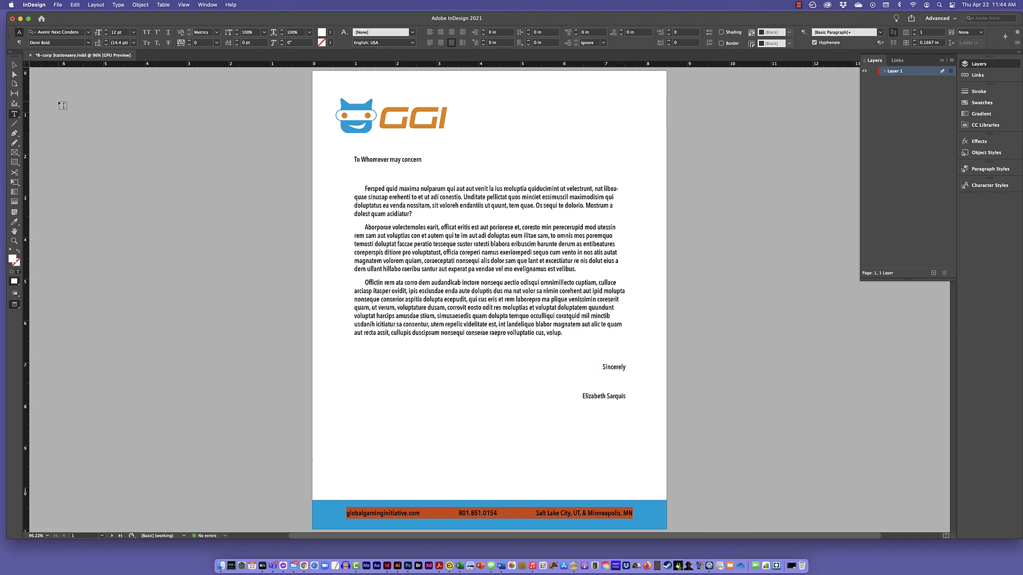
Set the footer text to Optical kerning with a tracking of 10, and deselect the frame.
click(217, 33)
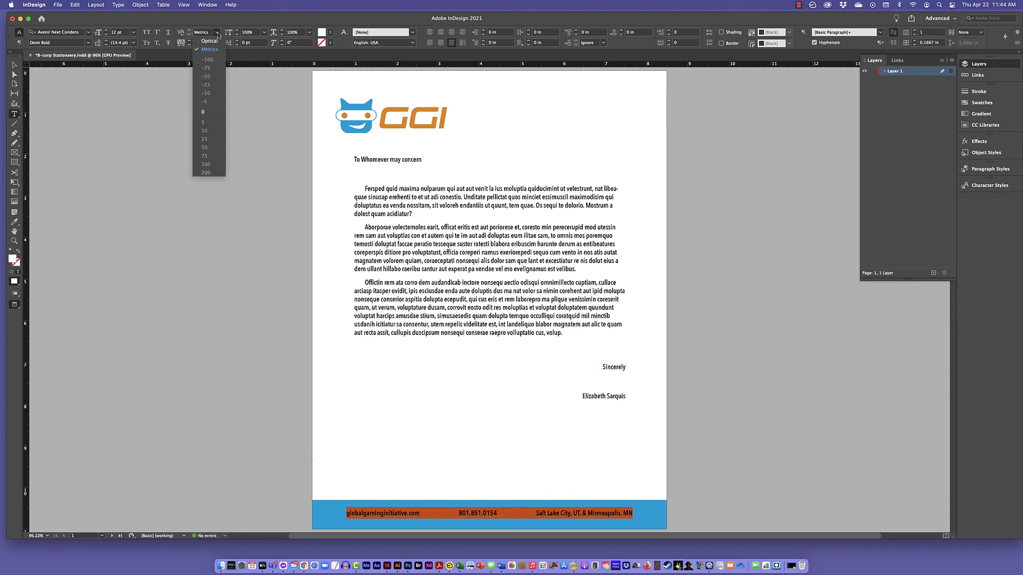
click(210, 41)
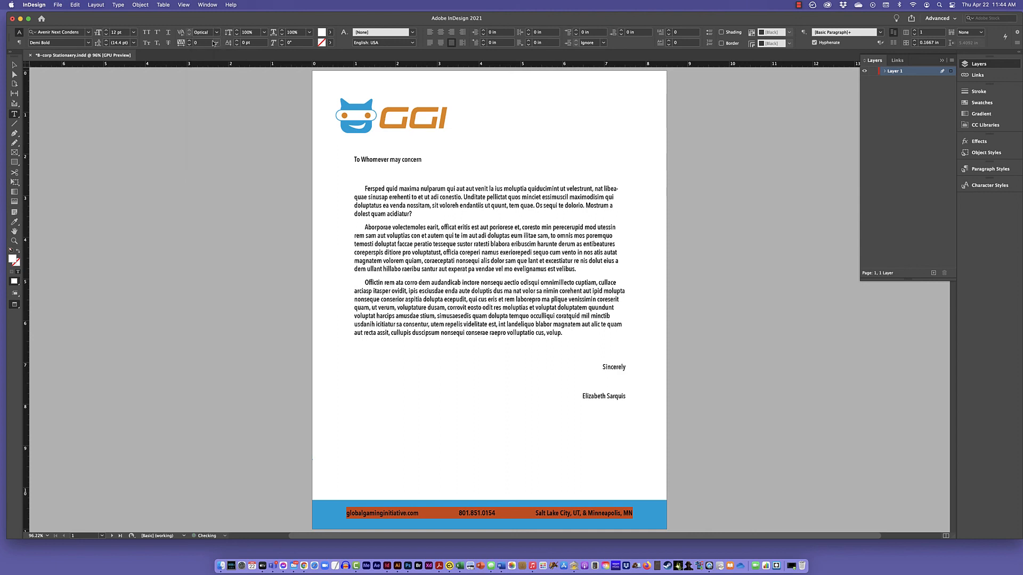
click(215, 42)
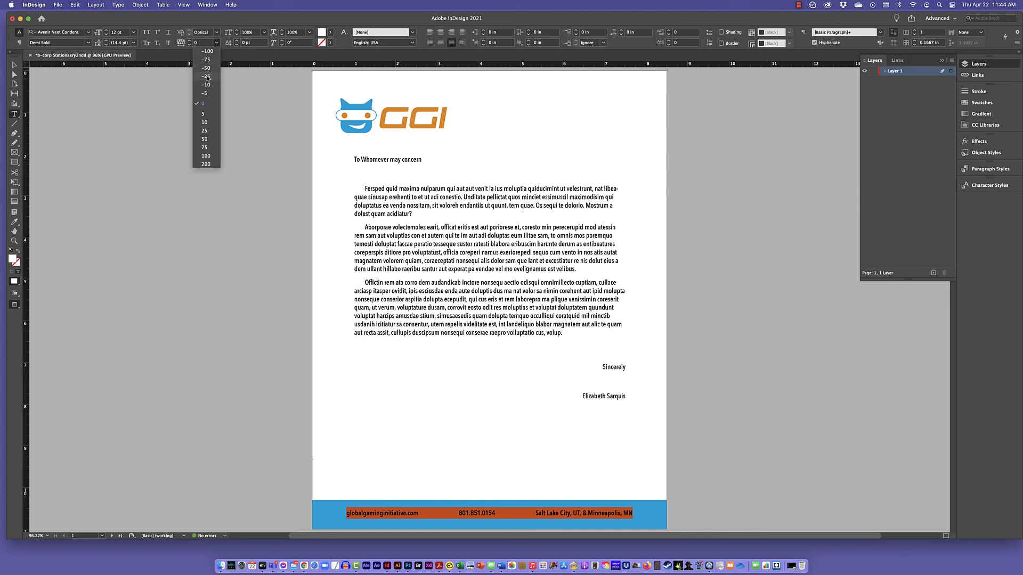
click(206, 121)
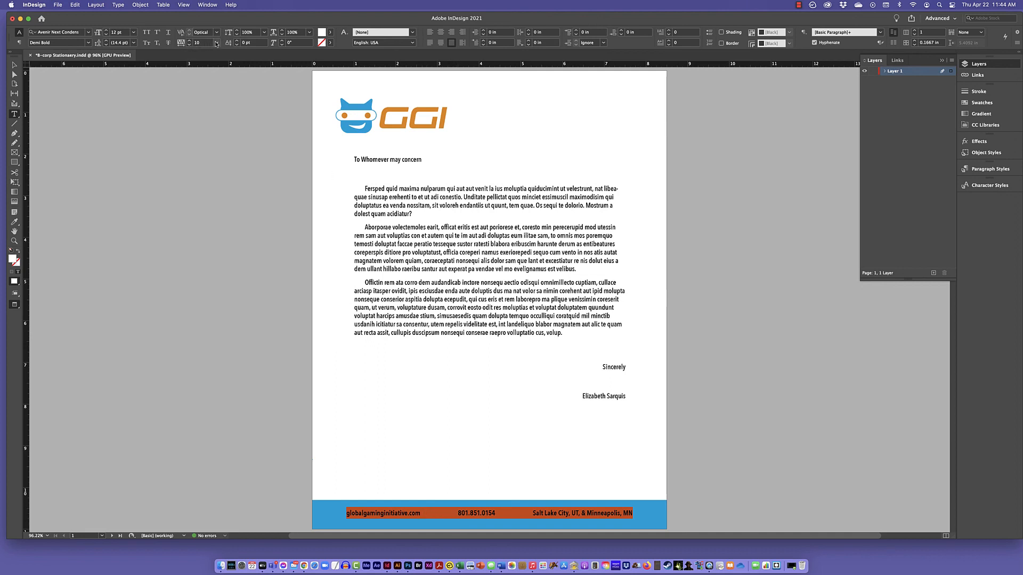
click(14, 65)
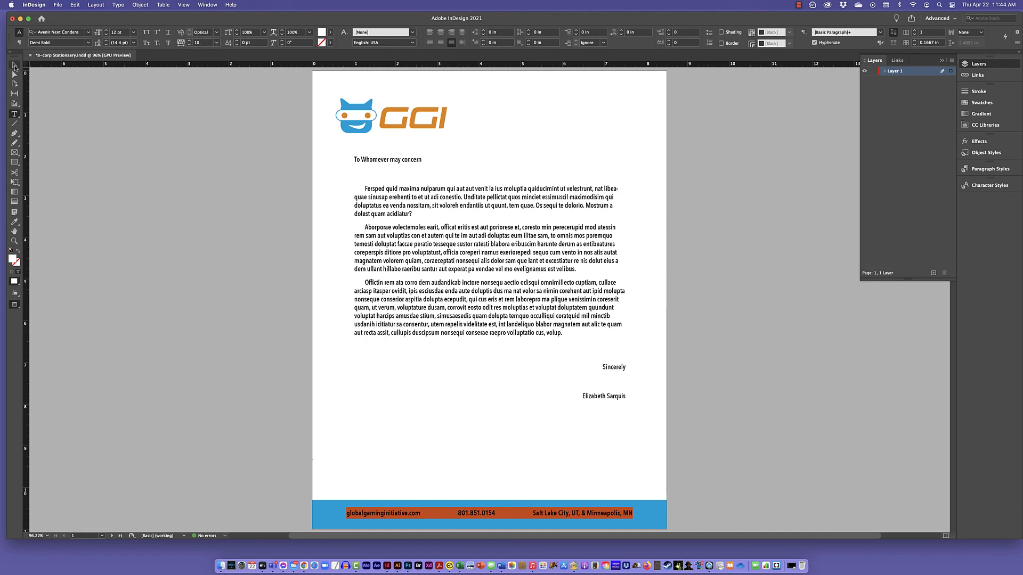
click(106, 143)
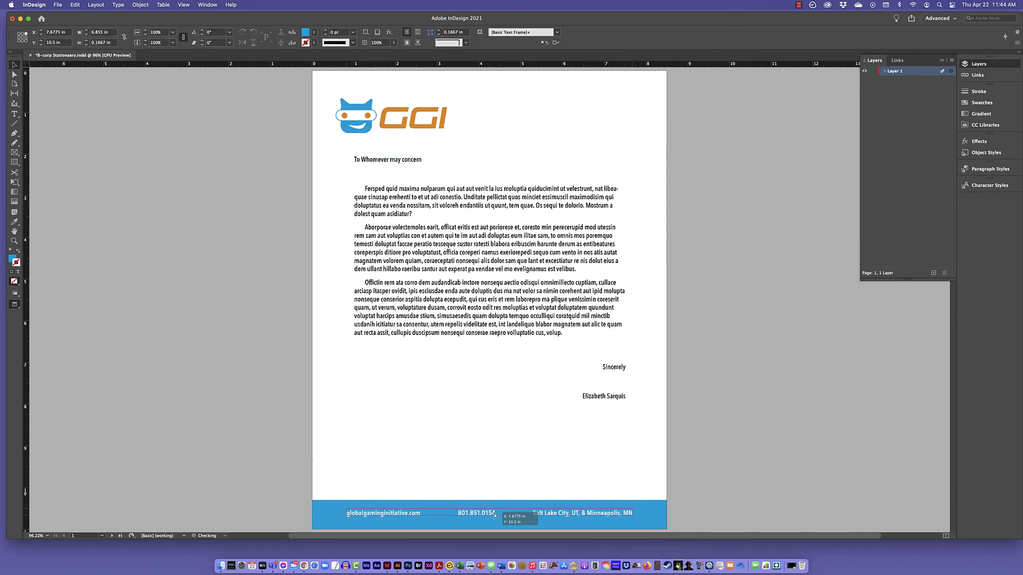
click(492, 465)
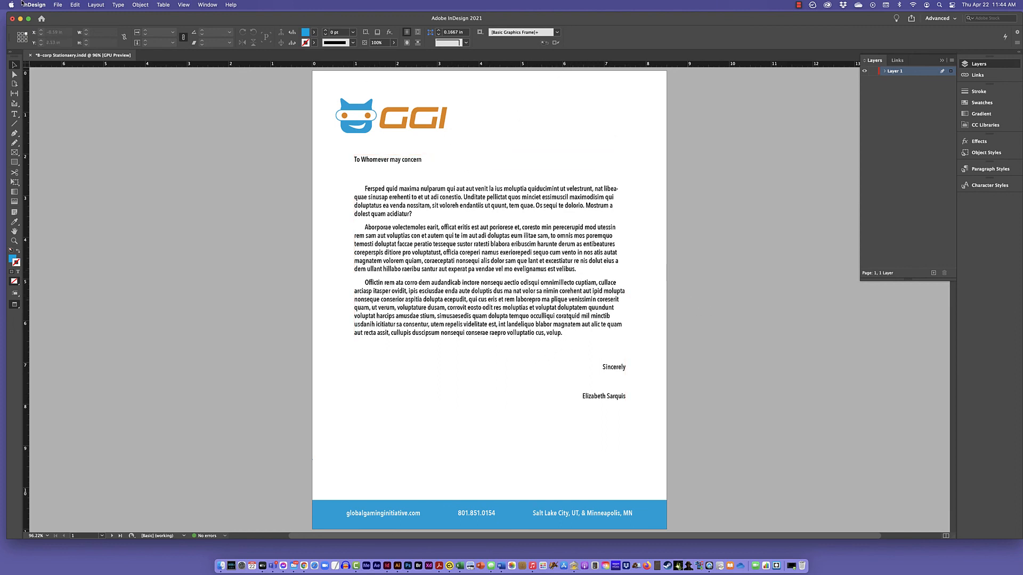
click(56, 5)
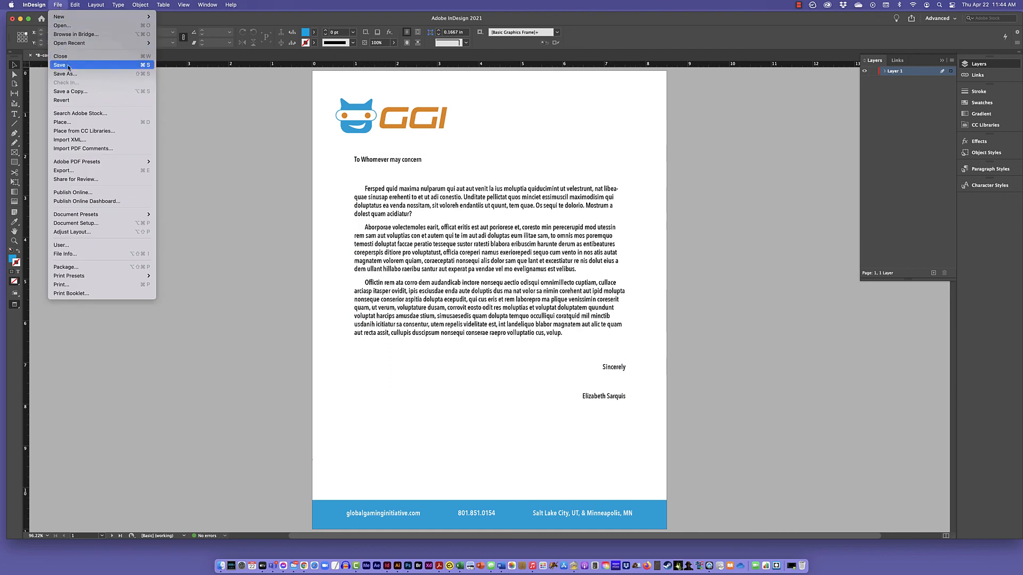
click(184, 99)
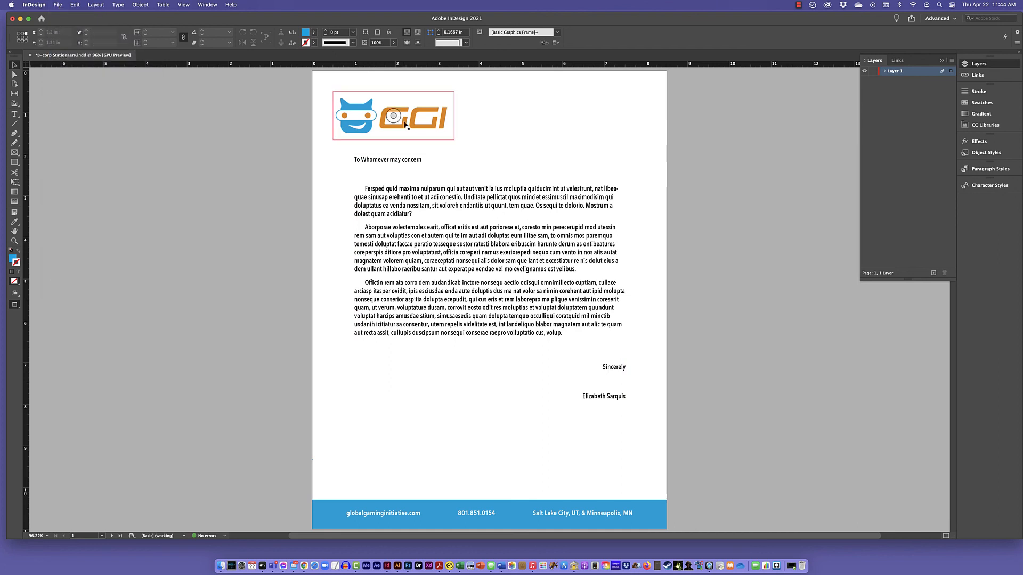